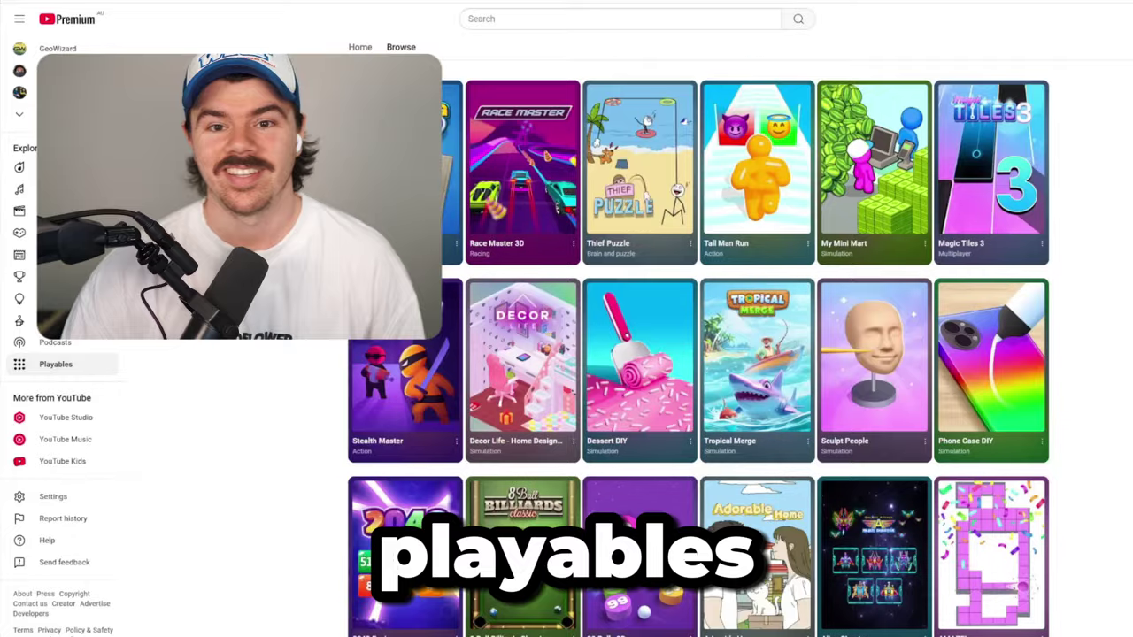
pyautogui.scroll(-3, 699, 354)
pyautogui.scroll(-3, 700, 354)
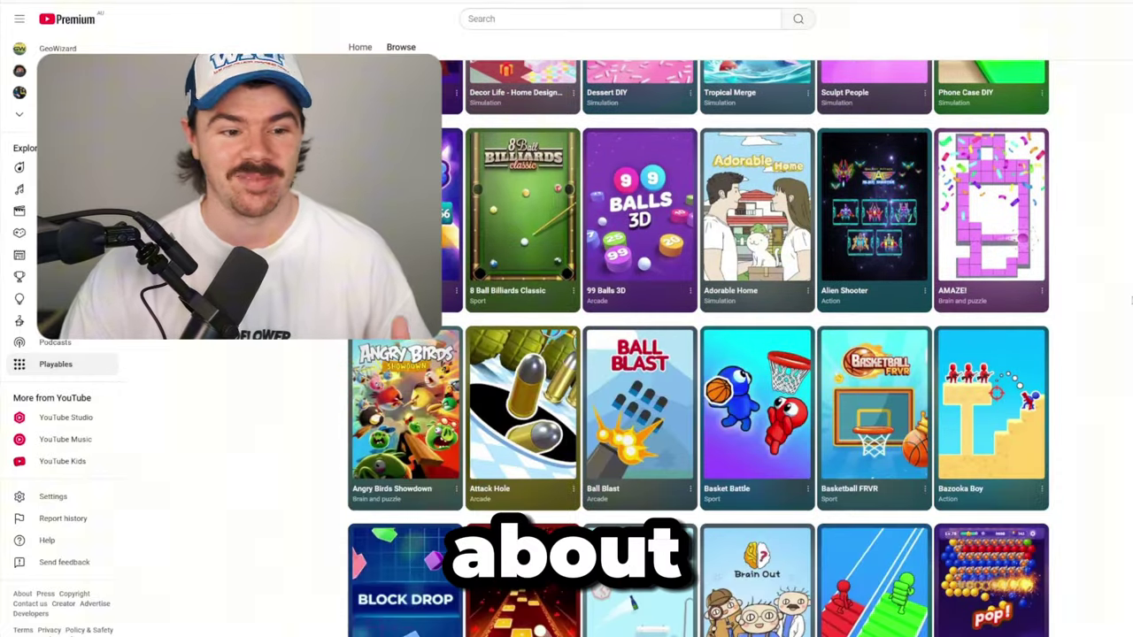
pyautogui.scroll(-3, 699, 354)
pyautogui.scroll(-5, 699, 354)
pyautogui.scroll(-3, 699, 354)
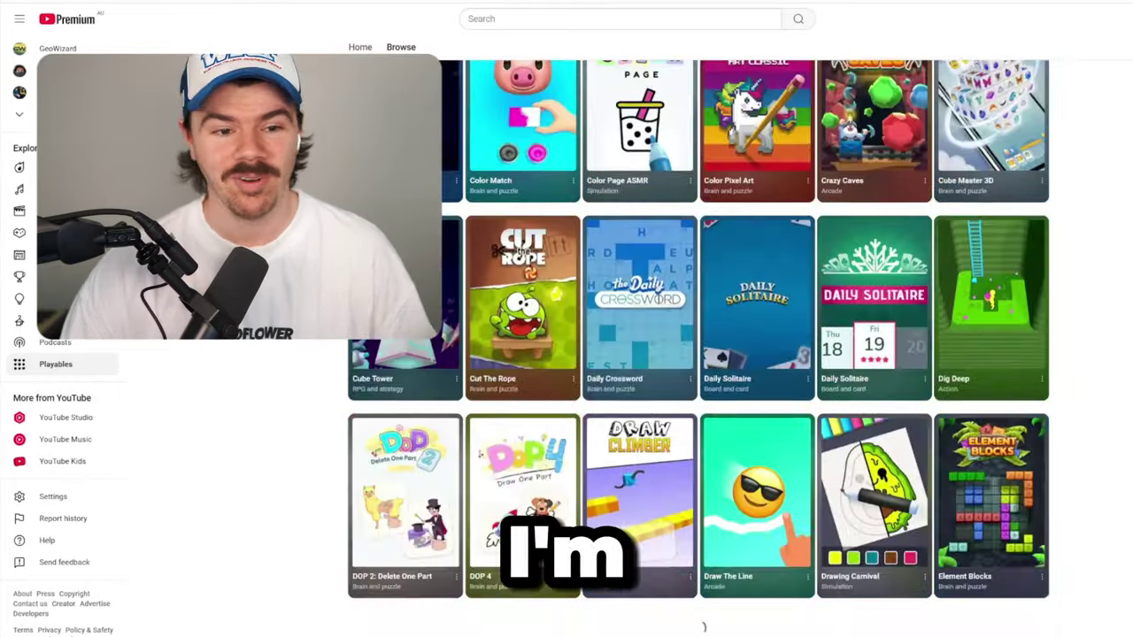
pyautogui.scroll(-5, 699, 354)
pyautogui.scroll(-2, 699, 354)
pyautogui.scroll(-1, 699, 354)
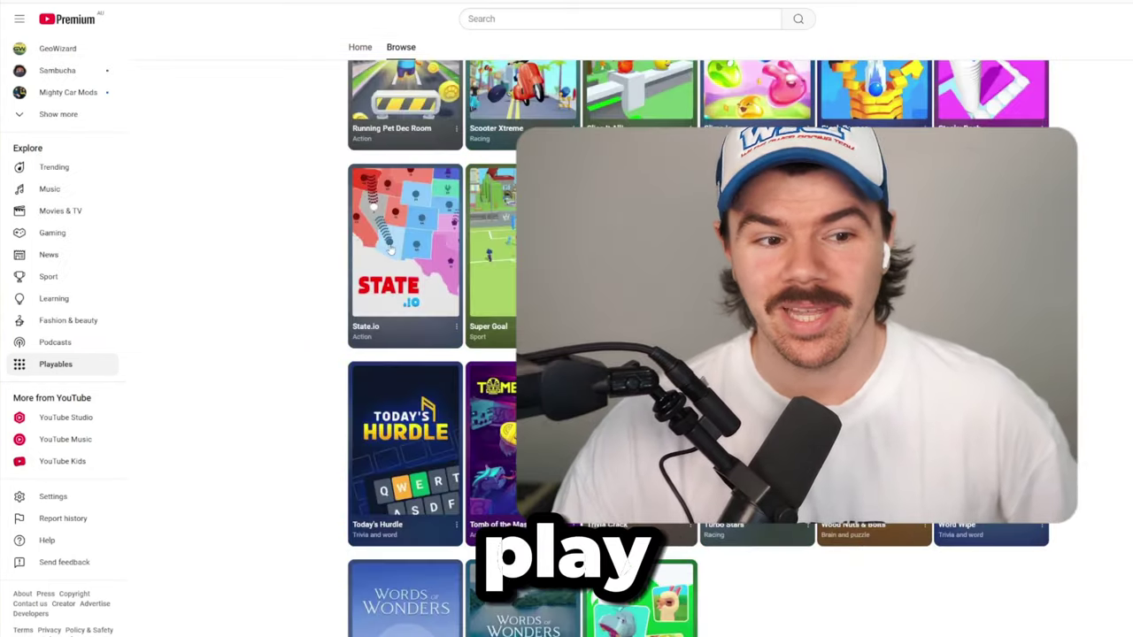
# Step: Launch State.io and send blue troops from Arizona and Utah into California, Nevada and Oregon
pyautogui.click(391, 248)
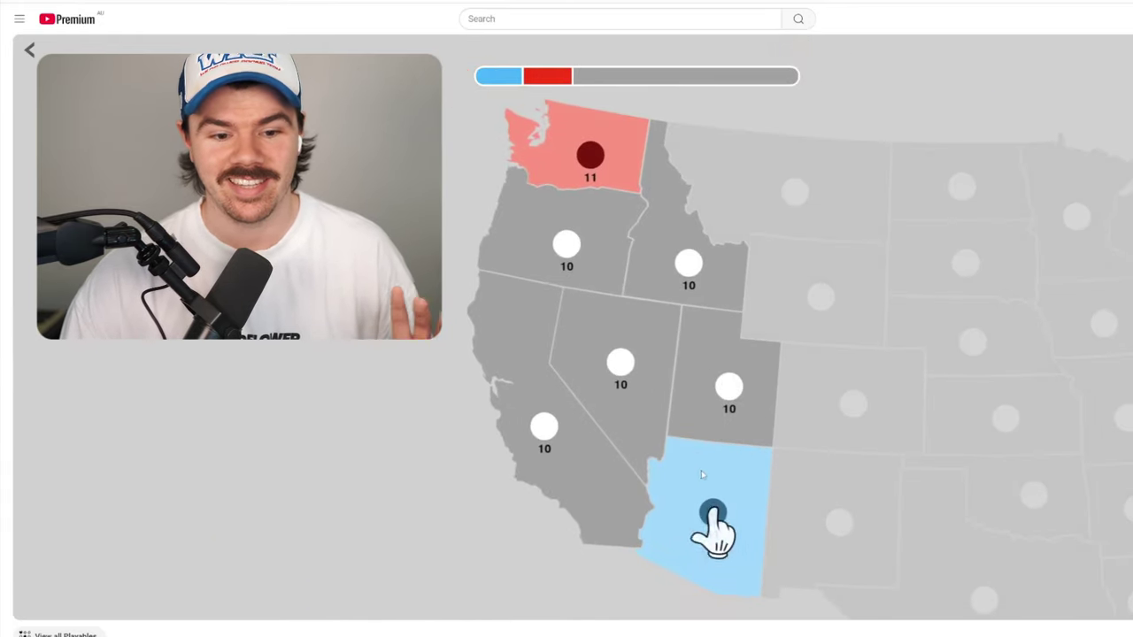
pyautogui.moveTo(713, 513); pyautogui.dragTo(724, 418)
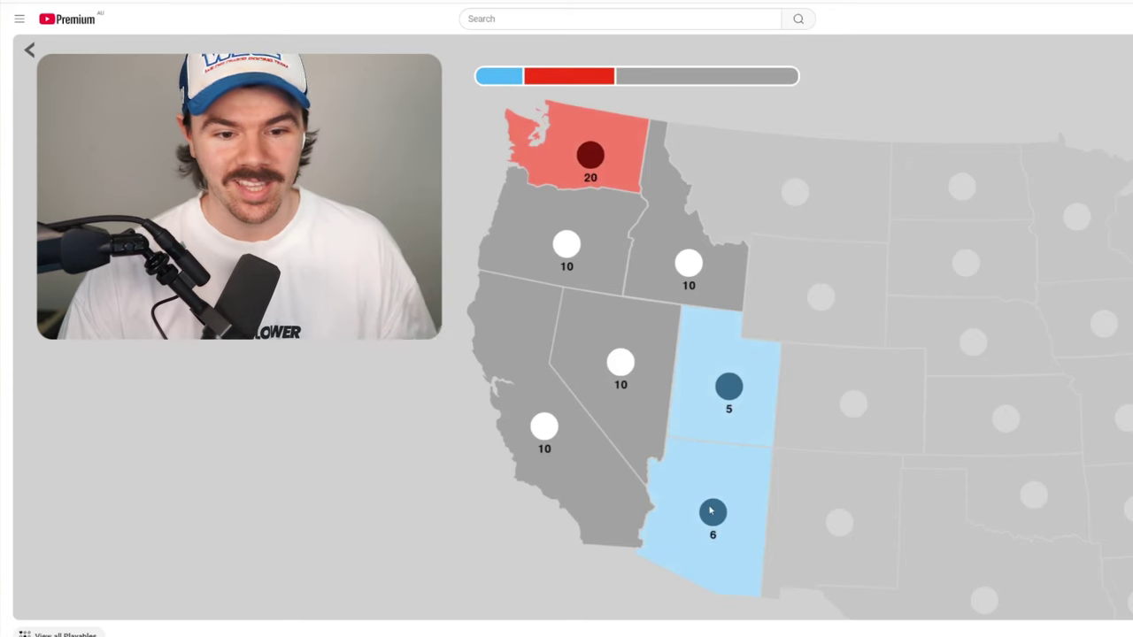
pyautogui.moveTo(710, 510); pyautogui.dragTo(544, 428)
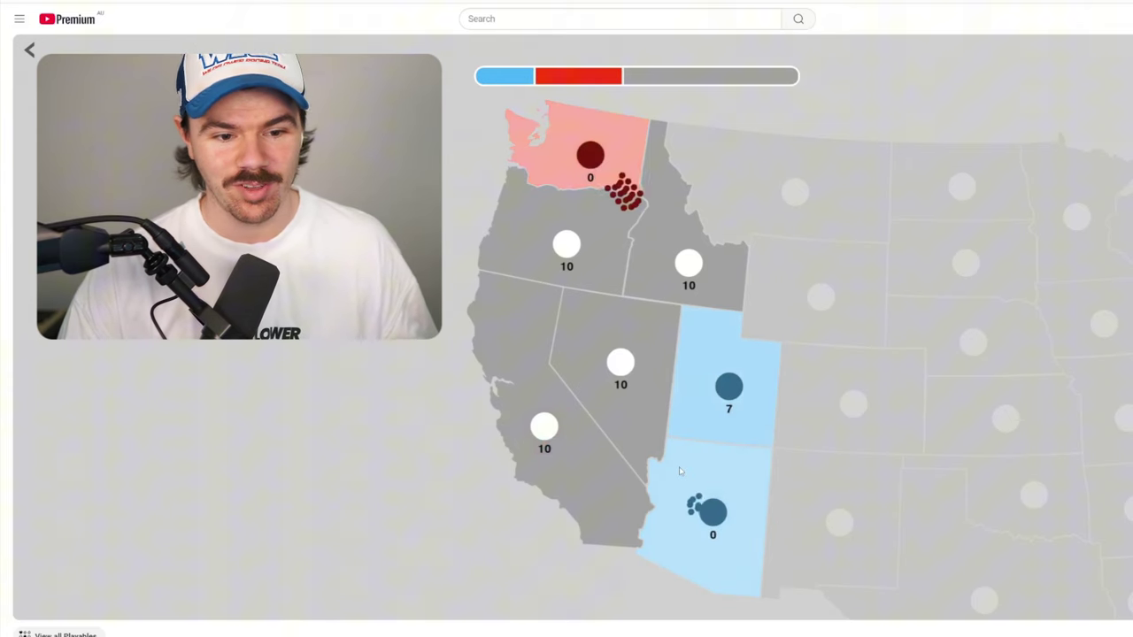
pyautogui.moveTo(727, 388); pyautogui.dragTo(619, 363)
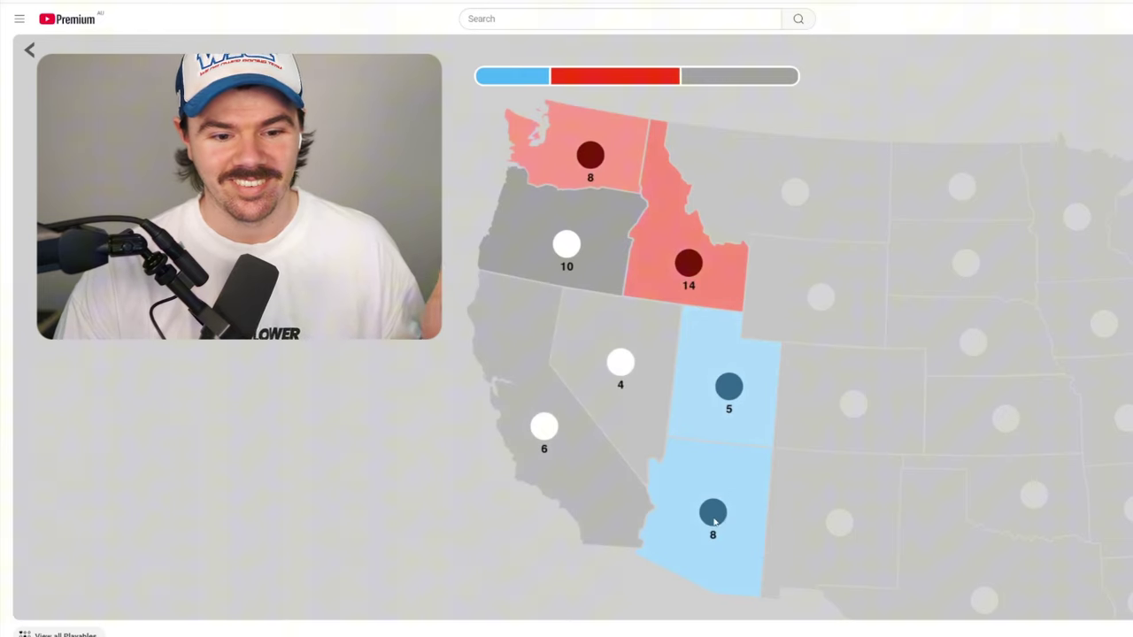
pyautogui.moveTo(713, 514); pyautogui.dragTo(577, 461)
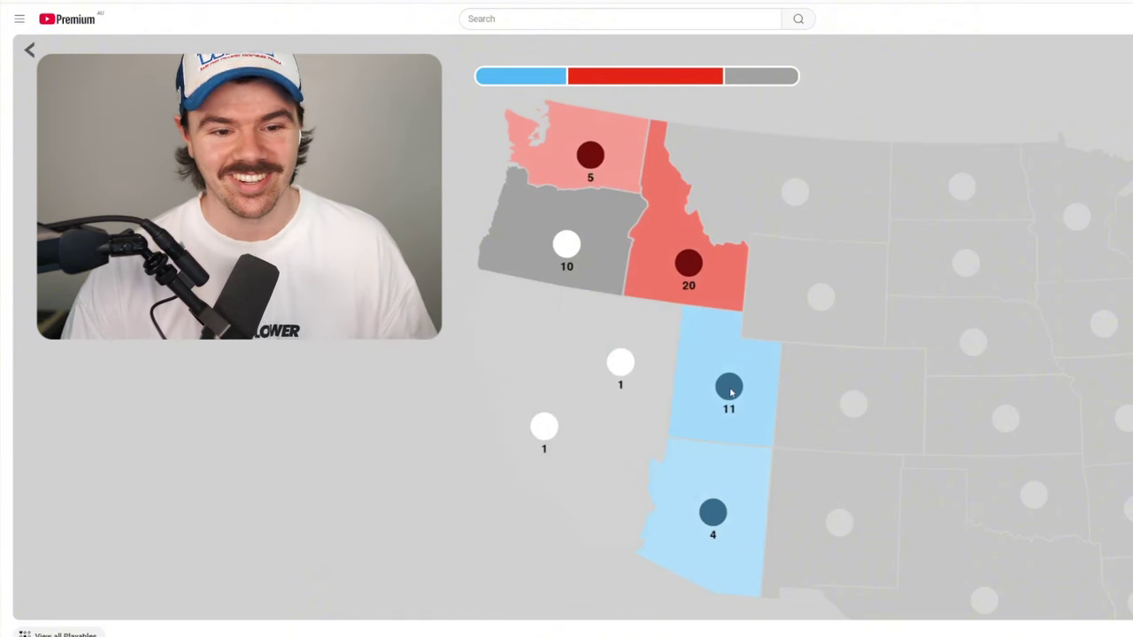
pyautogui.moveTo(731, 391); pyautogui.dragTo(619, 363)
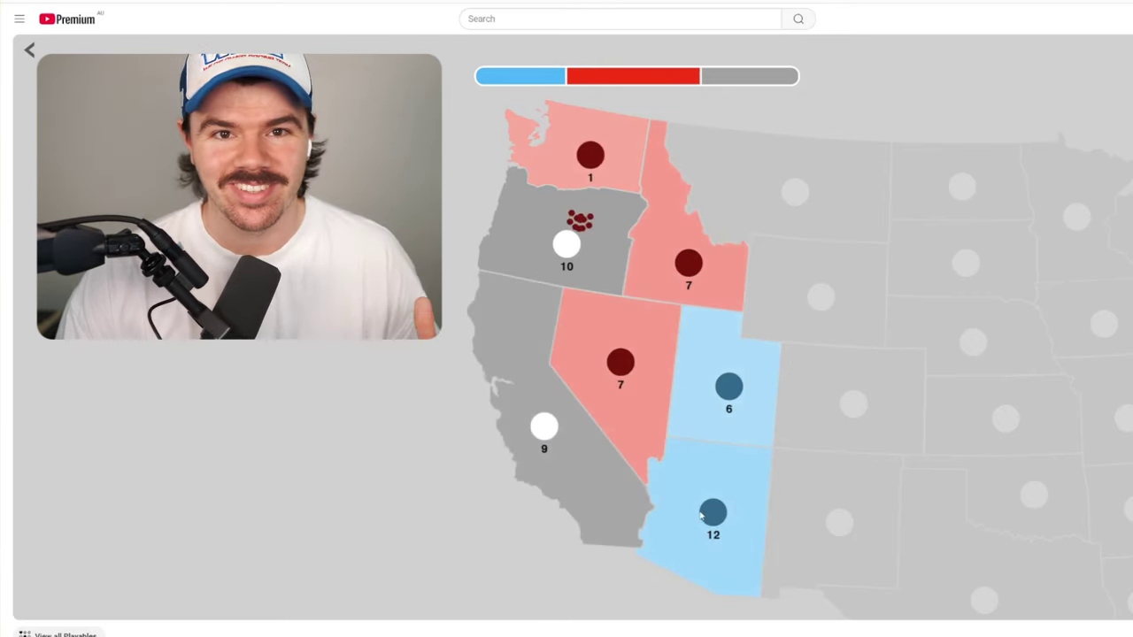
pyautogui.moveTo(728, 387); pyautogui.dragTo(616, 363)
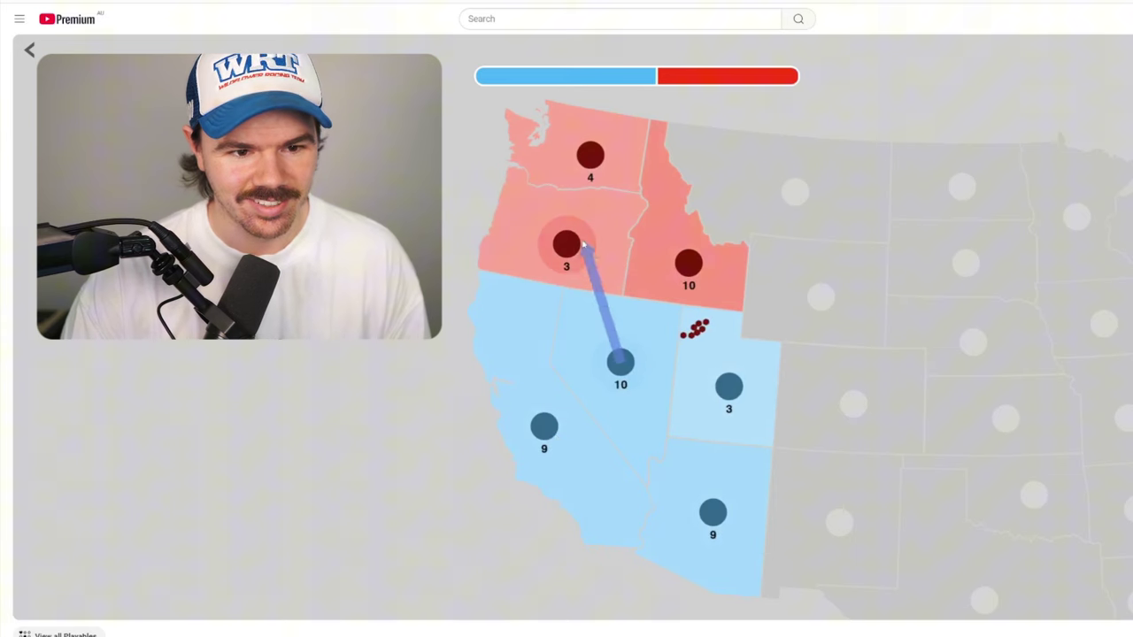
pyautogui.moveTo(620, 361); pyautogui.dragTo(571, 248)
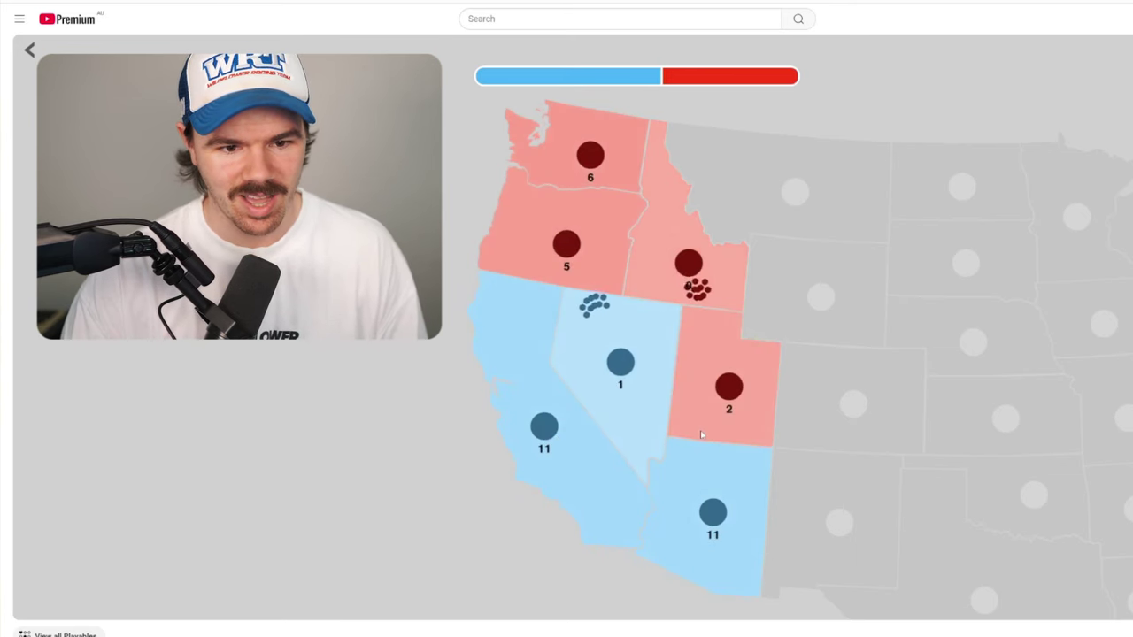
# Step: Retake Utah and Nevada, and capture Idaho and Washington to finish the western map
pyautogui.moveTo(718, 511); pyautogui.dragTo(731, 390)
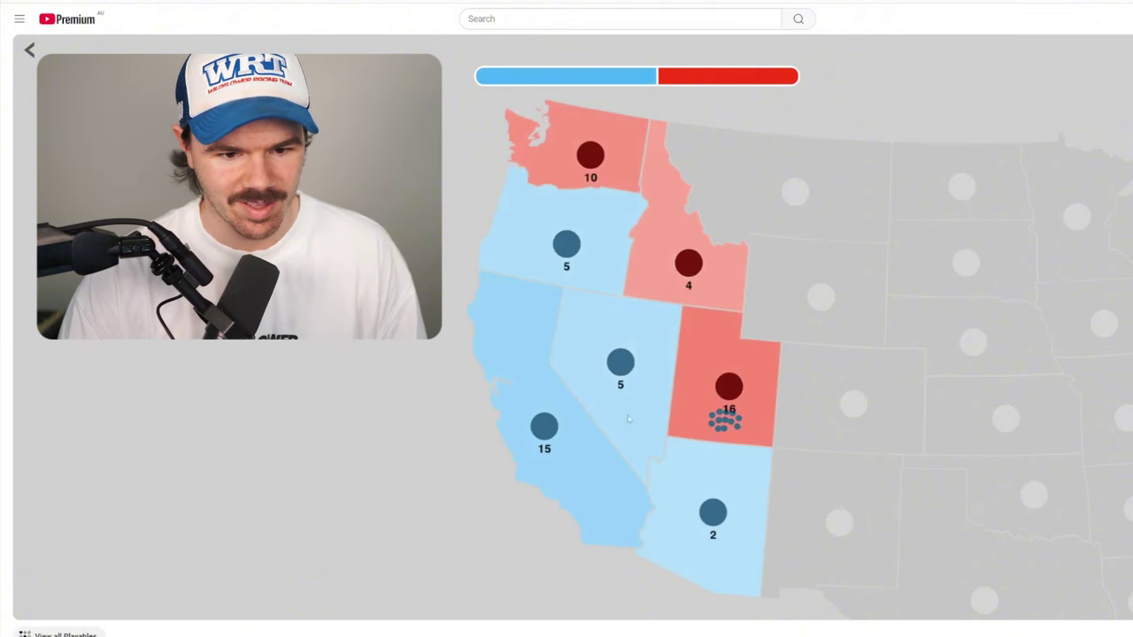
pyautogui.moveTo(546, 426); pyautogui.dragTo(619, 334)
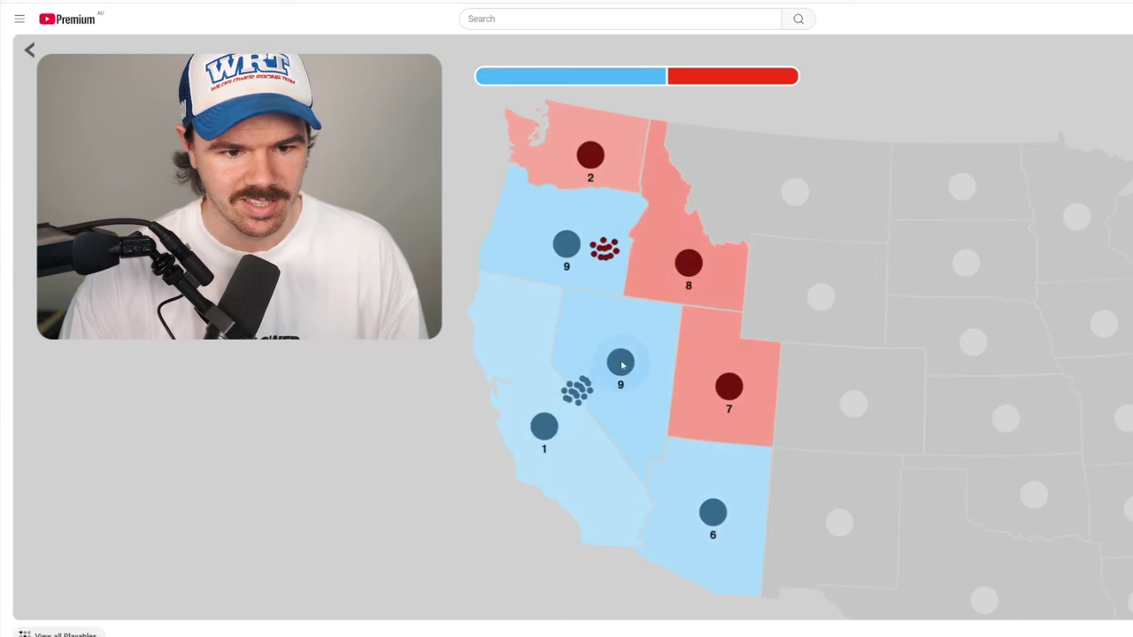
pyautogui.moveTo(620, 359); pyautogui.dragTo(688, 266)
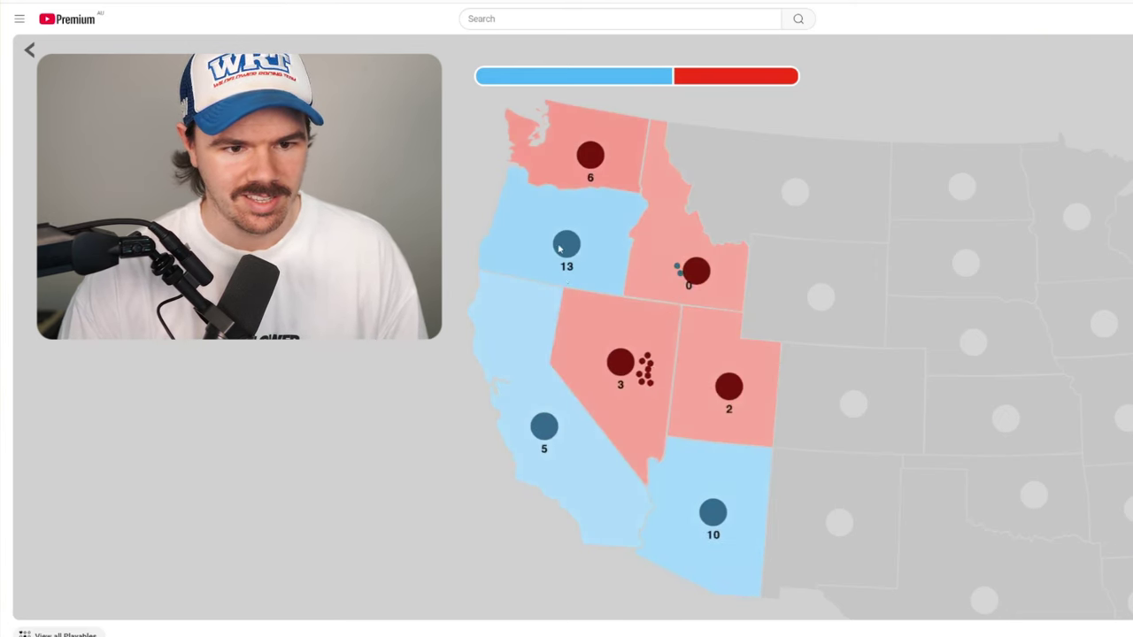
pyautogui.moveTo(566, 246); pyautogui.dragTo(591, 156)
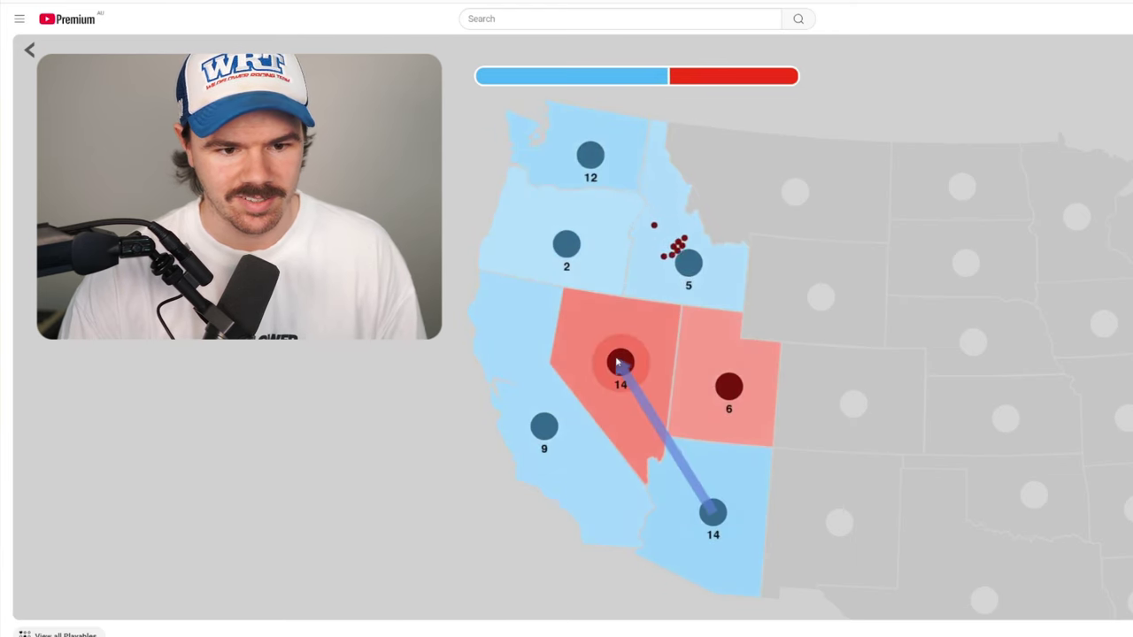
pyautogui.moveTo(712, 512); pyautogui.dragTo(620, 365)
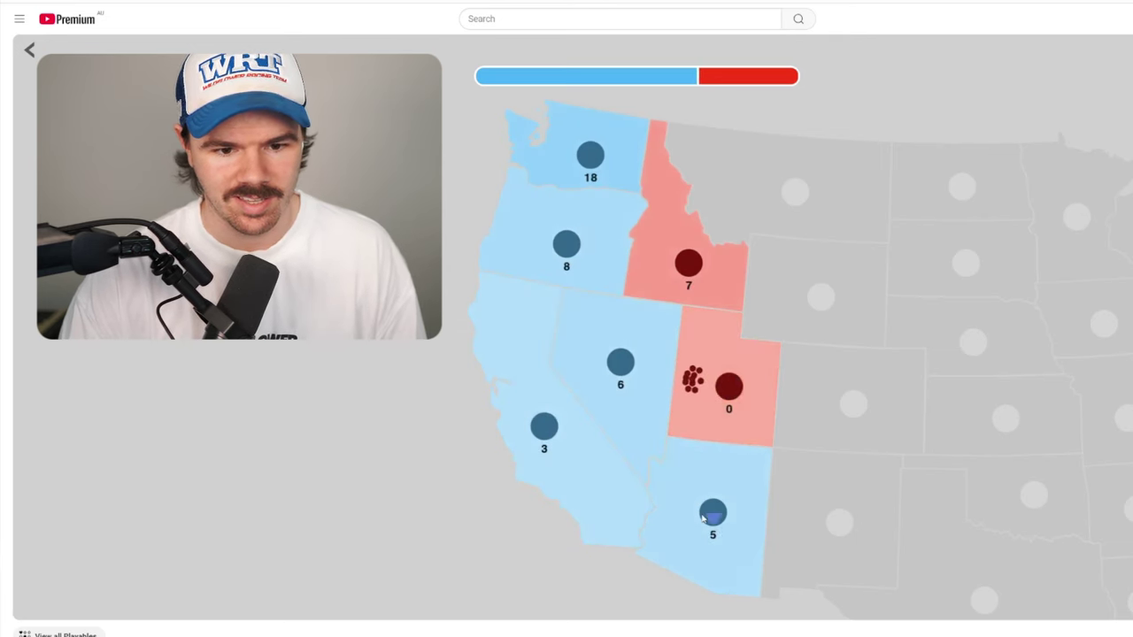
pyautogui.moveTo(565, 246); pyautogui.dragTo(661, 254)
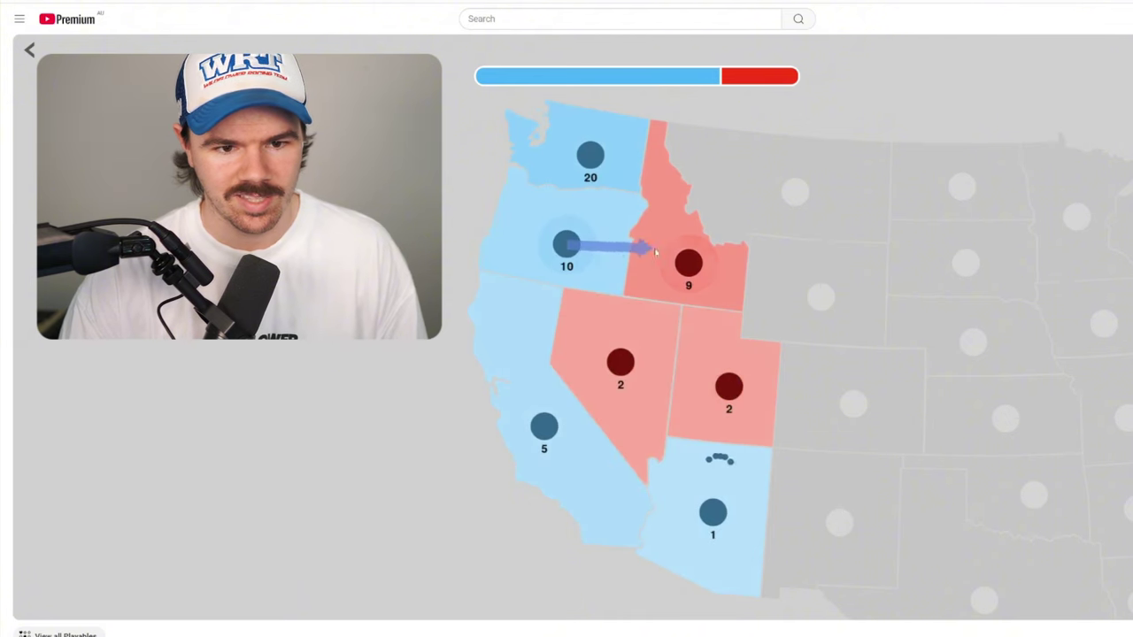
pyautogui.moveTo(577, 403); pyautogui.dragTo(623, 363)
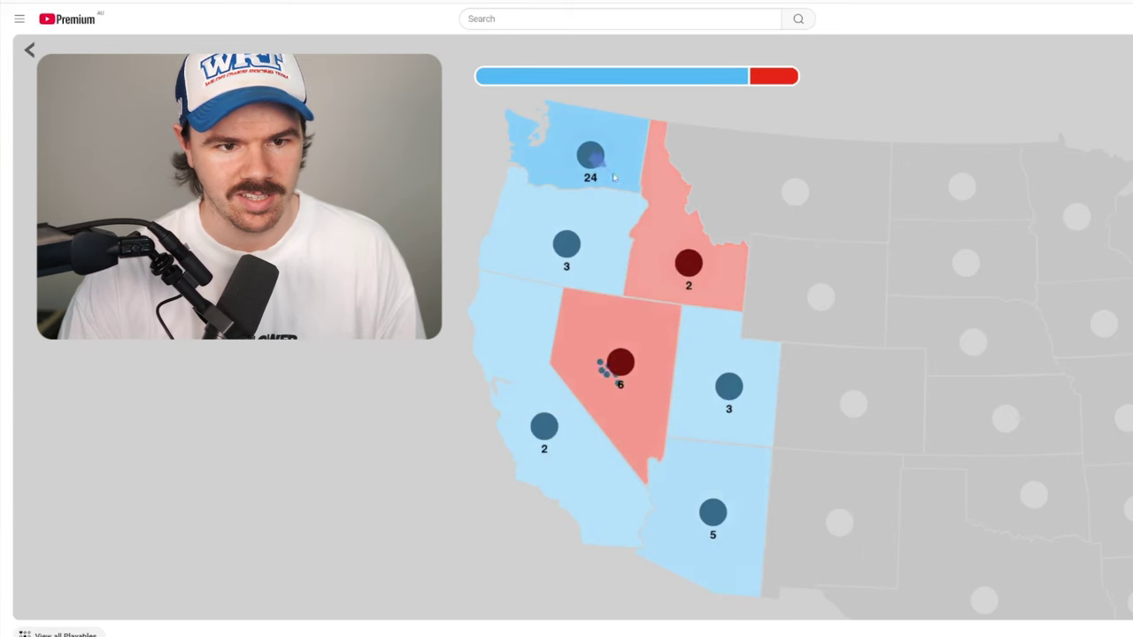
pyautogui.moveTo(631, 193); pyautogui.dragTo(690, 264)
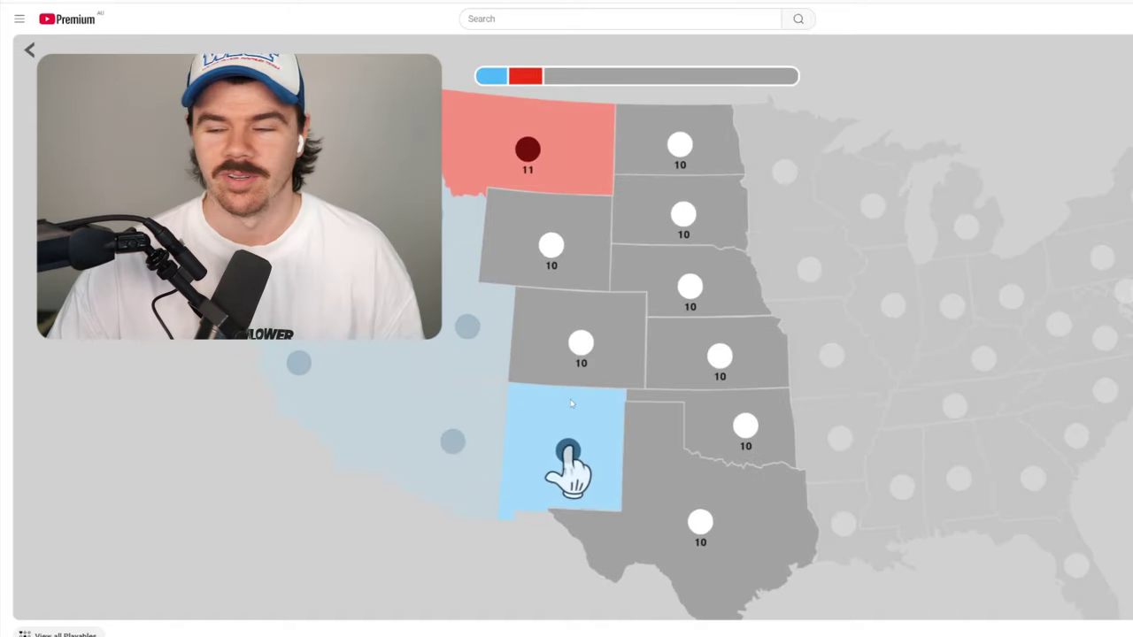
# Step: Send New Mexico's troops into Colorado, then quit the level and confirm leaving
pyautogui.moveTo(568, 450); pyautogui.dragTo(581, 349)
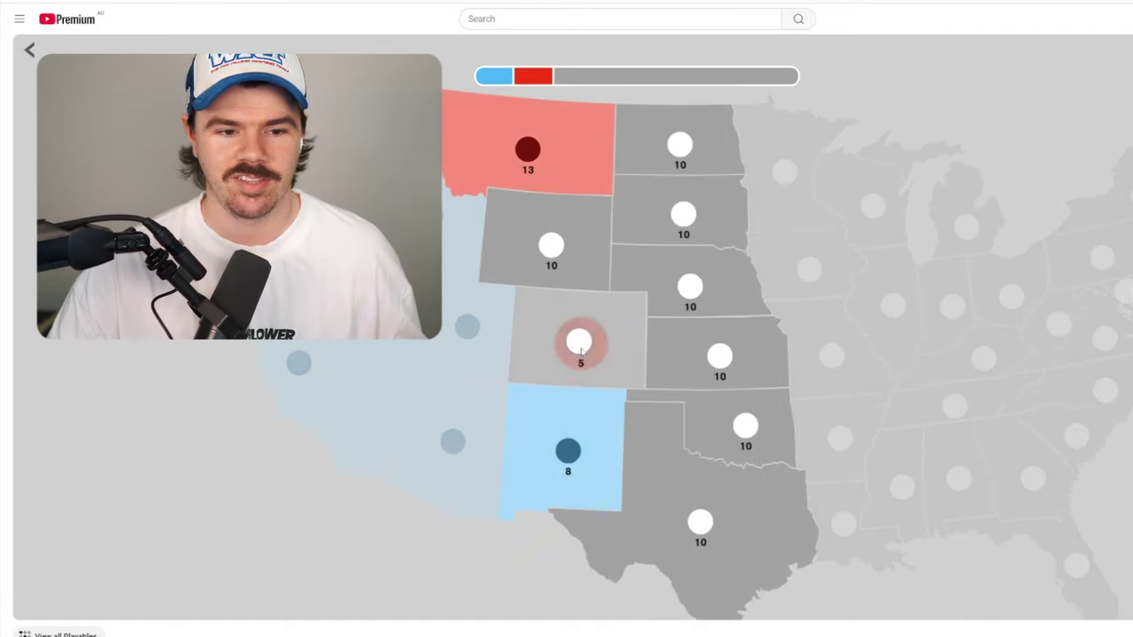
pyautogui.click(28, 49)
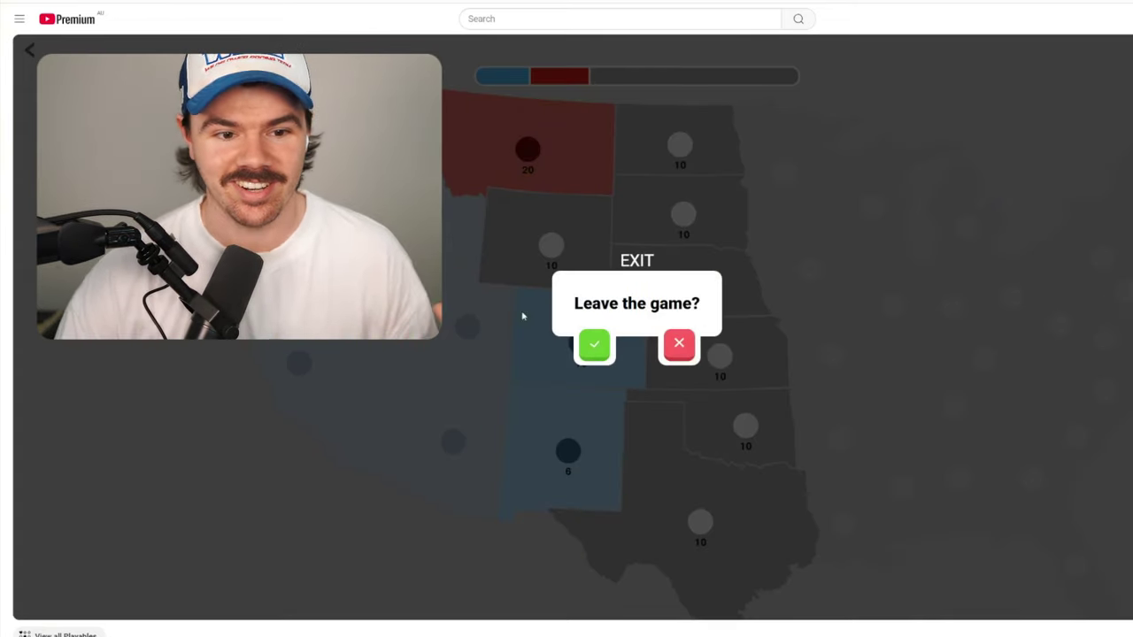
pyautogui.click(593, 344)
pyautogui.scroll(1, 507, 352)
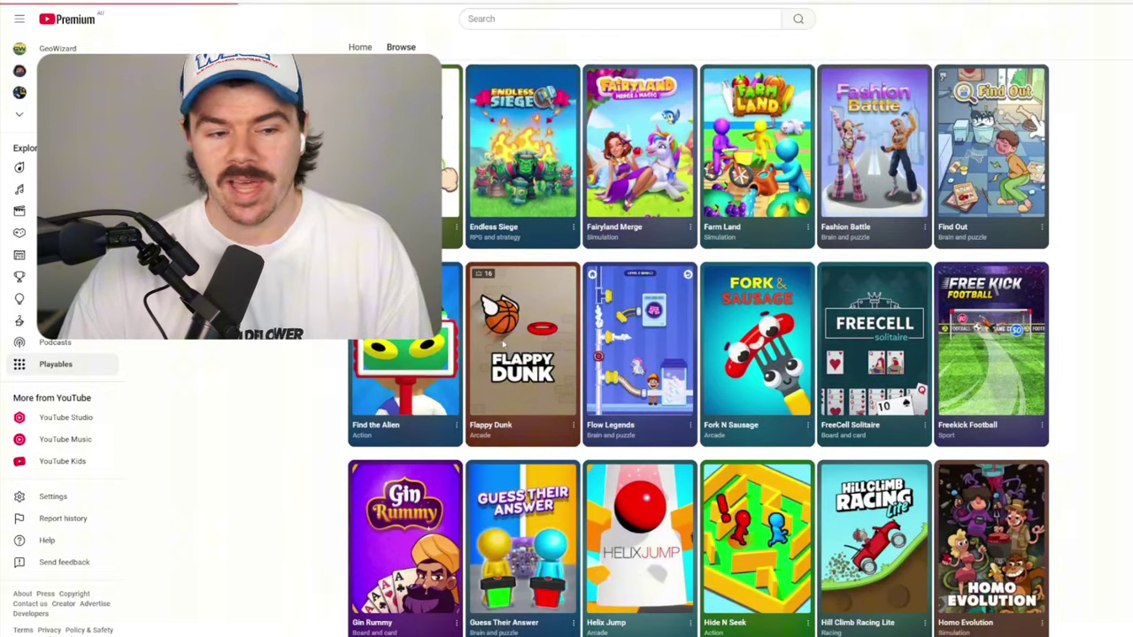
# Step: Start Flappy Dunk and flap the ball through hoops until the run ends at 24 points
pyautogui.click(502, 345)
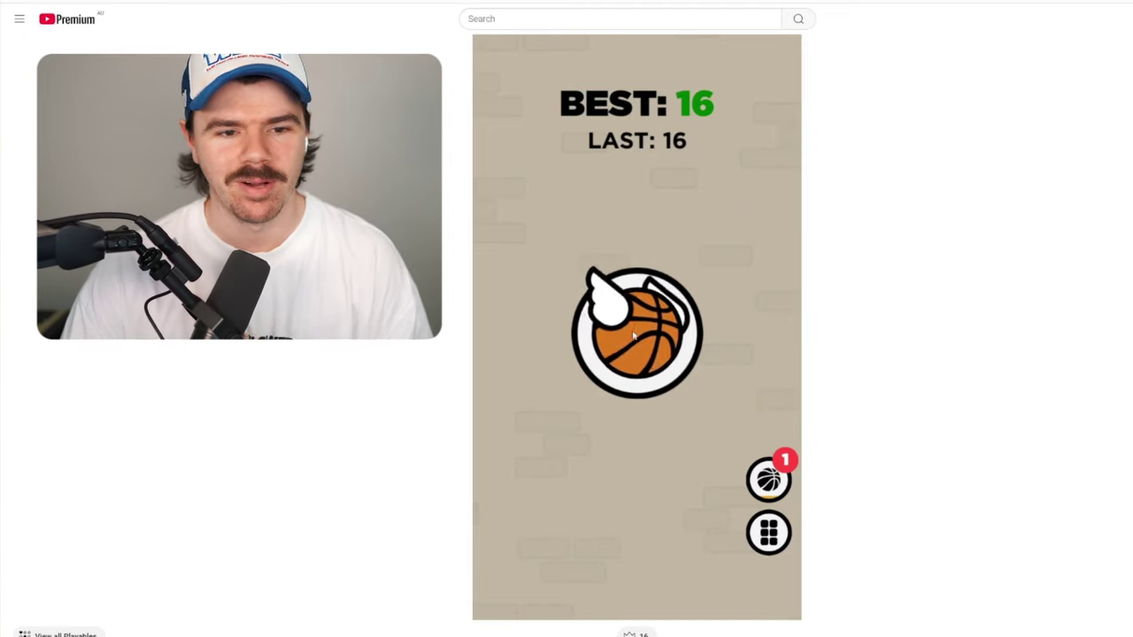
pyautogui.click(632, 334)
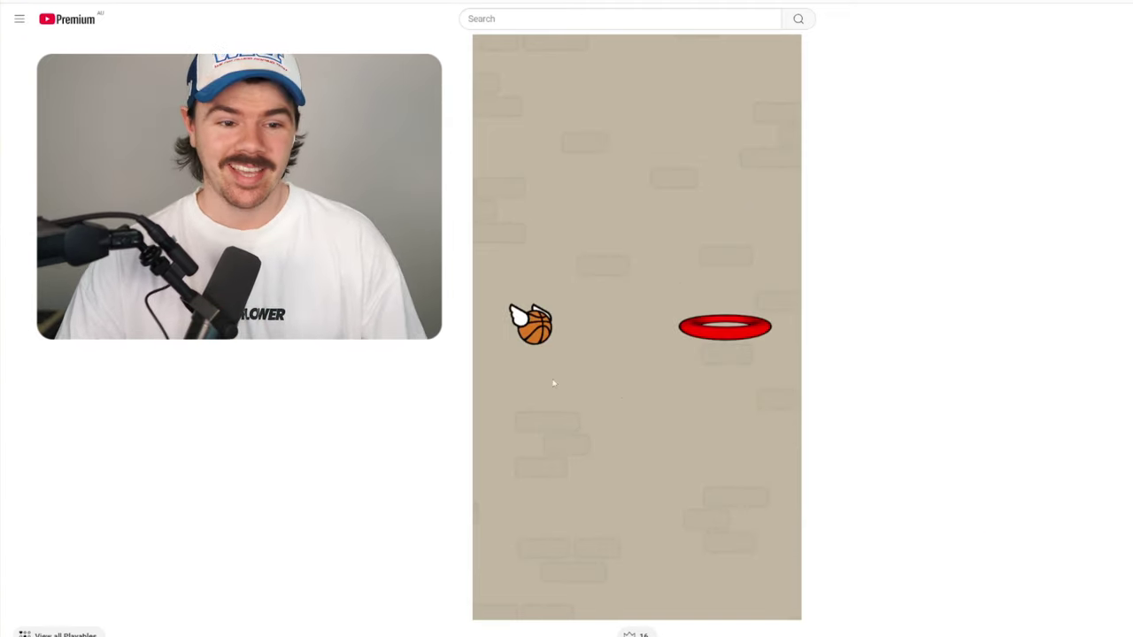
pyautogui.click(615, 389)
pyautogui.click(613, 390)
pyautogui.click(612, 390)
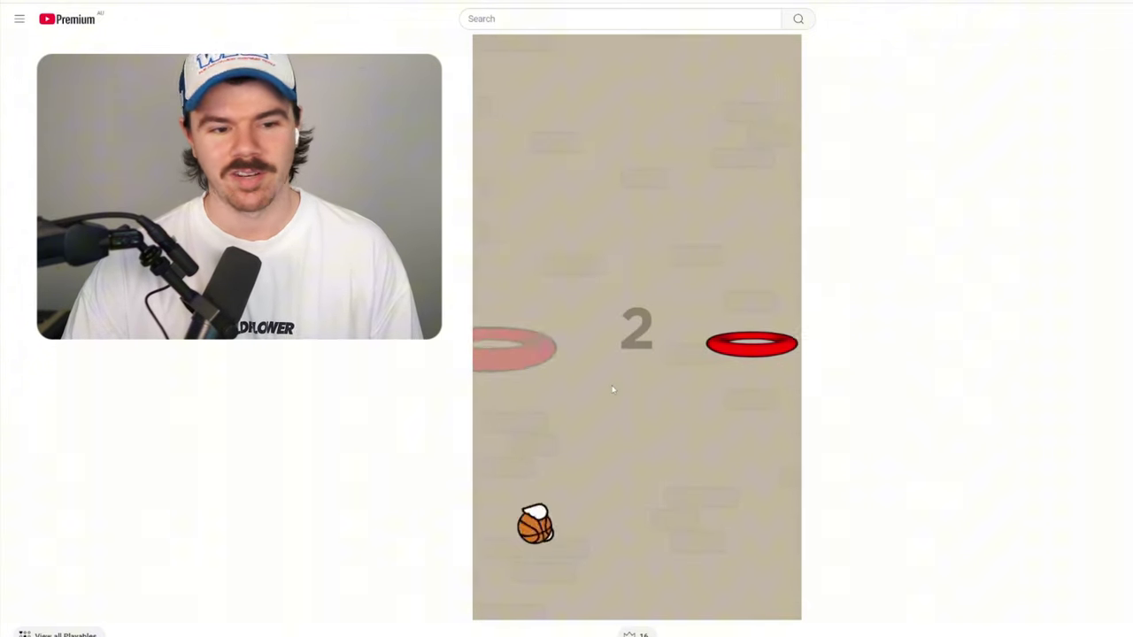
pyautogui.click(616, 390)
pyautogui.click(614, 385)
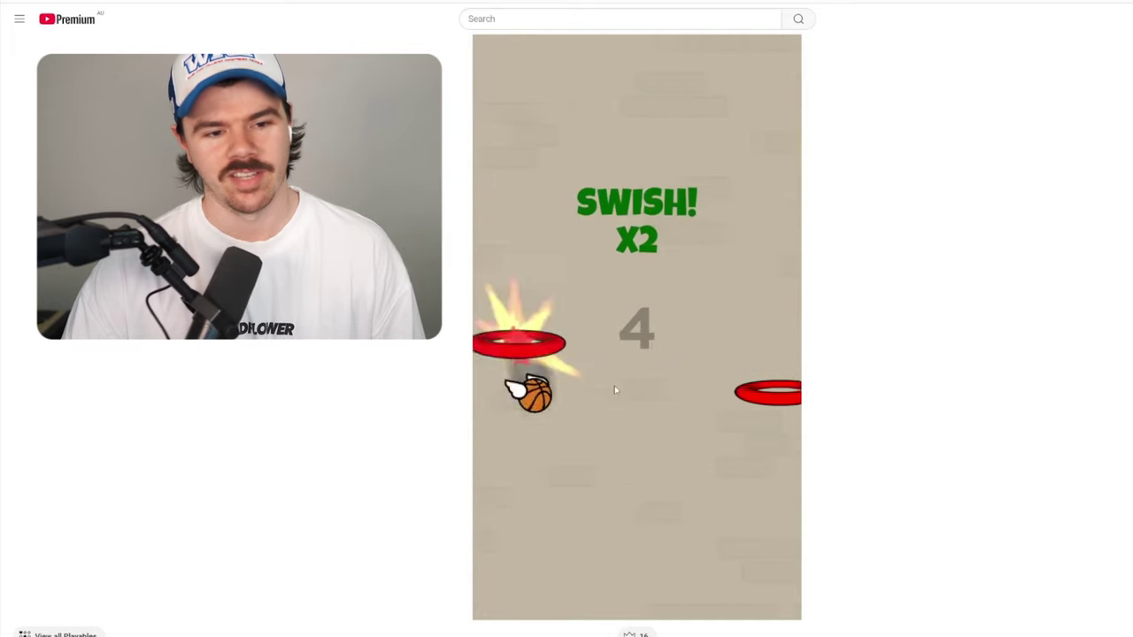
pyautogui.click(614, 385)
pyautogui.click(615, 389)
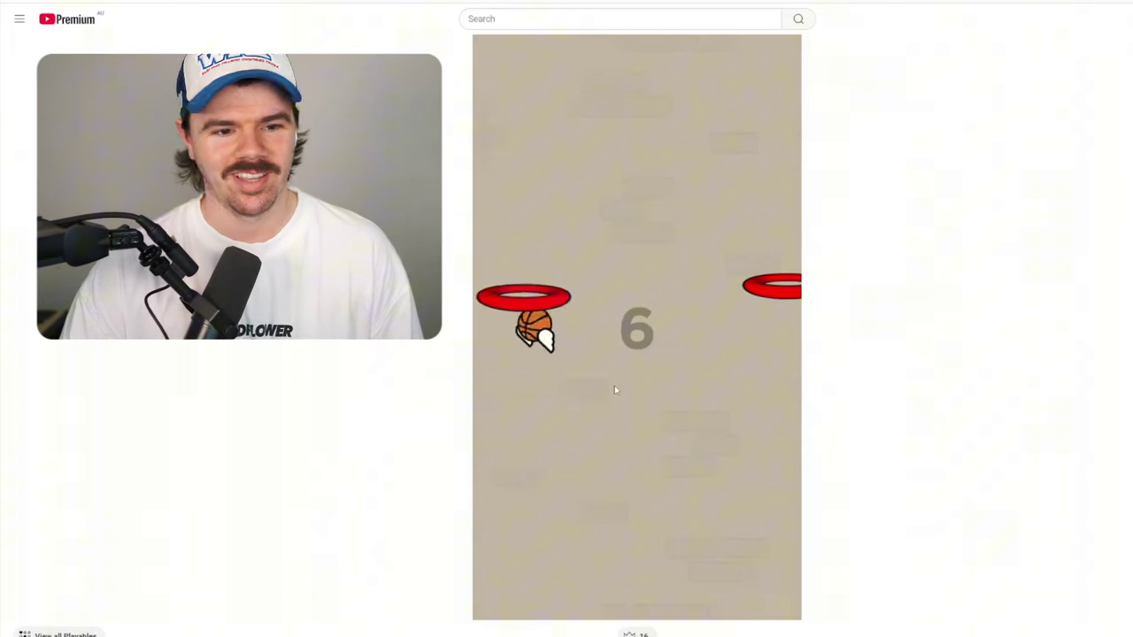
pyautogui.click(616, 390)
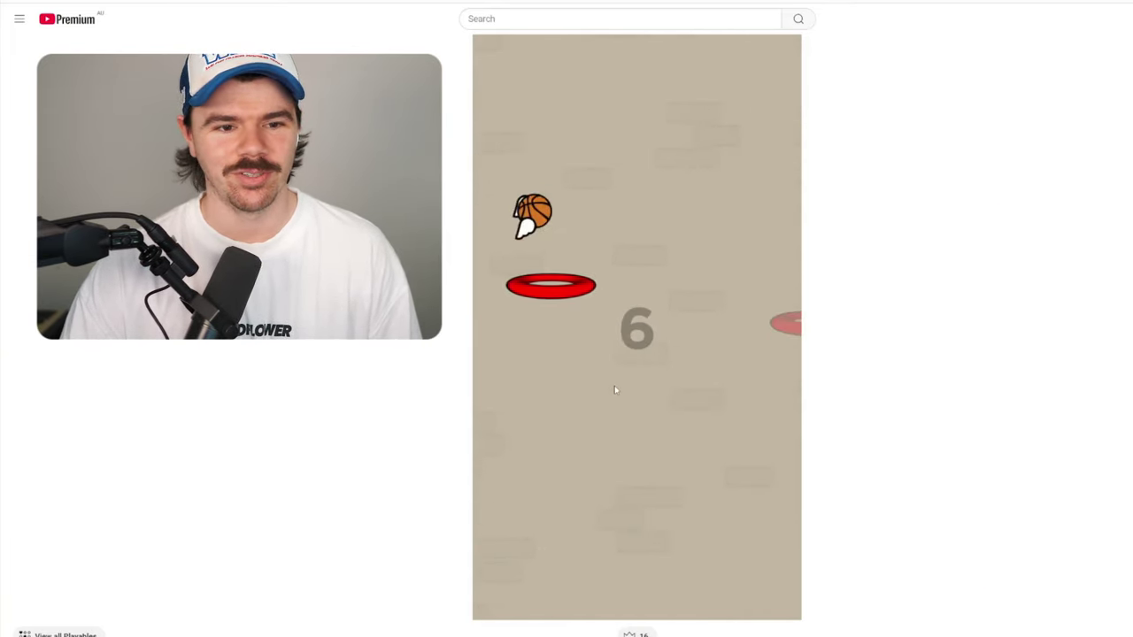
pyautogui.click(615, 390)
pyautogui.click(615, 389)
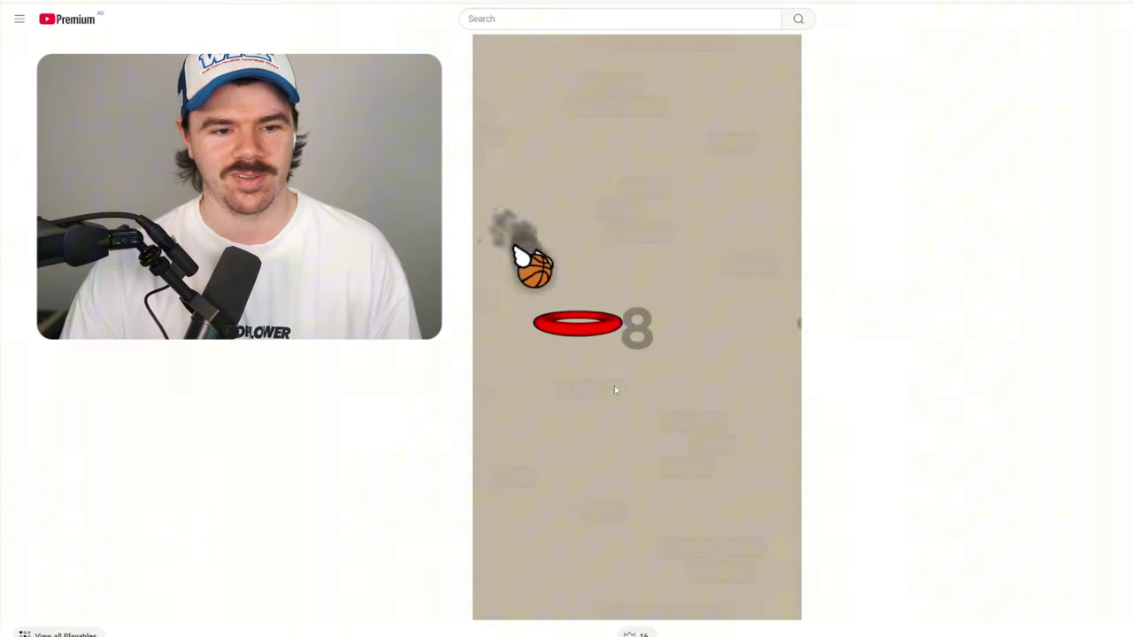
pyautogui.click(615, 390)
pyautogui.click(615, 389)
pyautogui.click(615, 390)
pyautogui.click(615, 389)
pyautogui.click(615, 389)
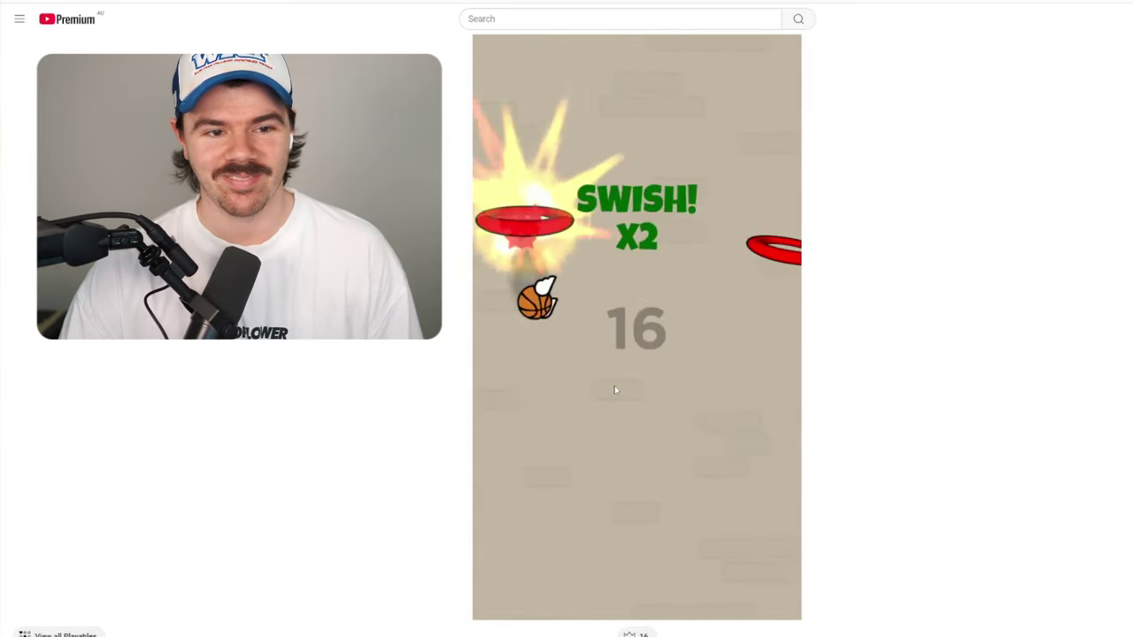
pyautogui.click(615, 389)
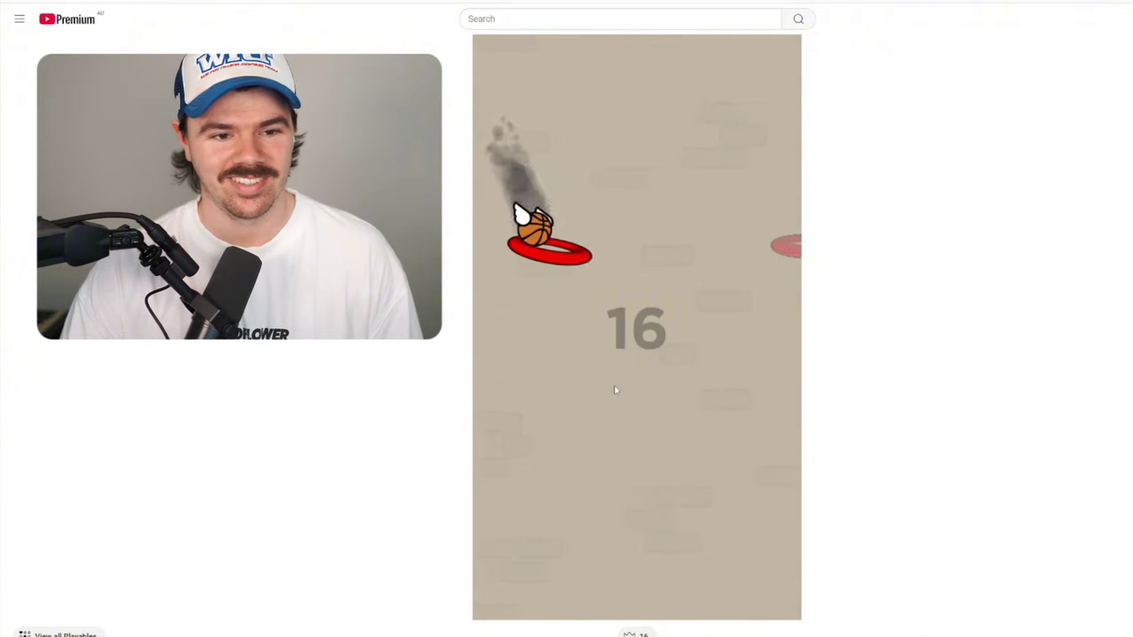
pyautogui.click(616, 389)
pyautogui.click(615, 390)
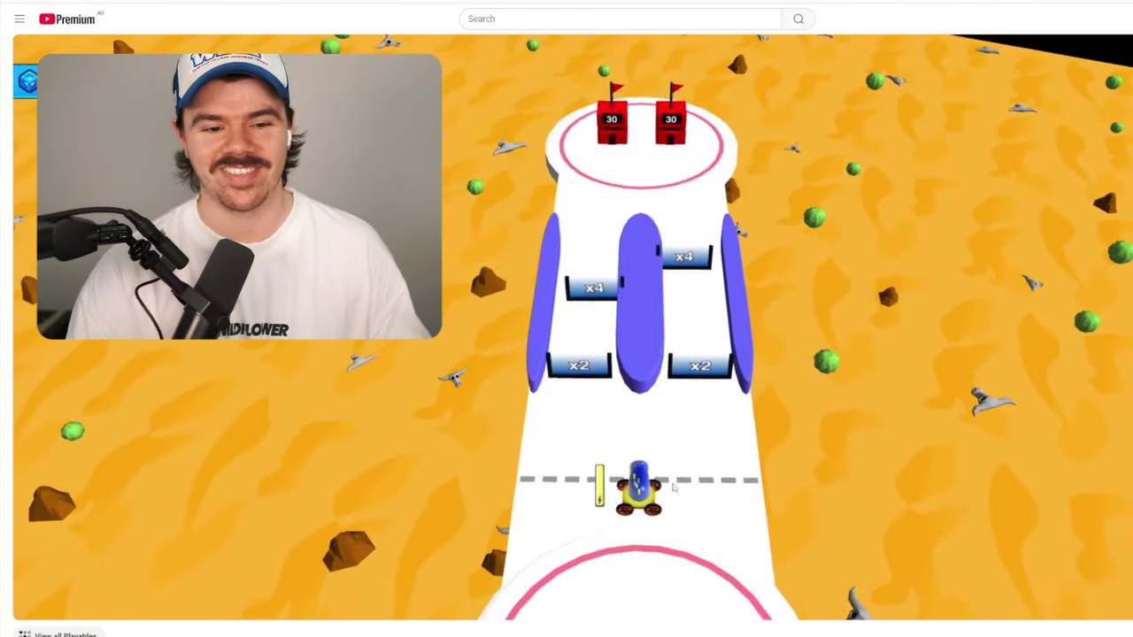
# Step: Sweep the Mob Control cannon left, then right across the towers, and continue past the results
pyautogui.moveTo(642, 485); pyautogui.dragTo(591, 497)
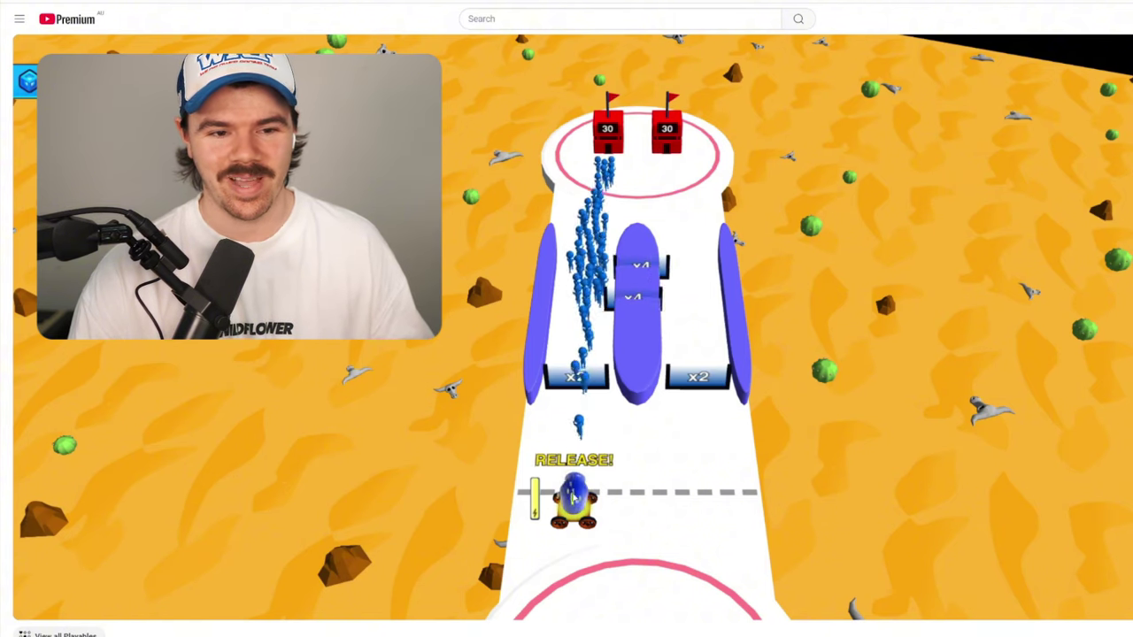
pyautogui.moveTo(575, 500); pyautogui.dragTo(701, 483)
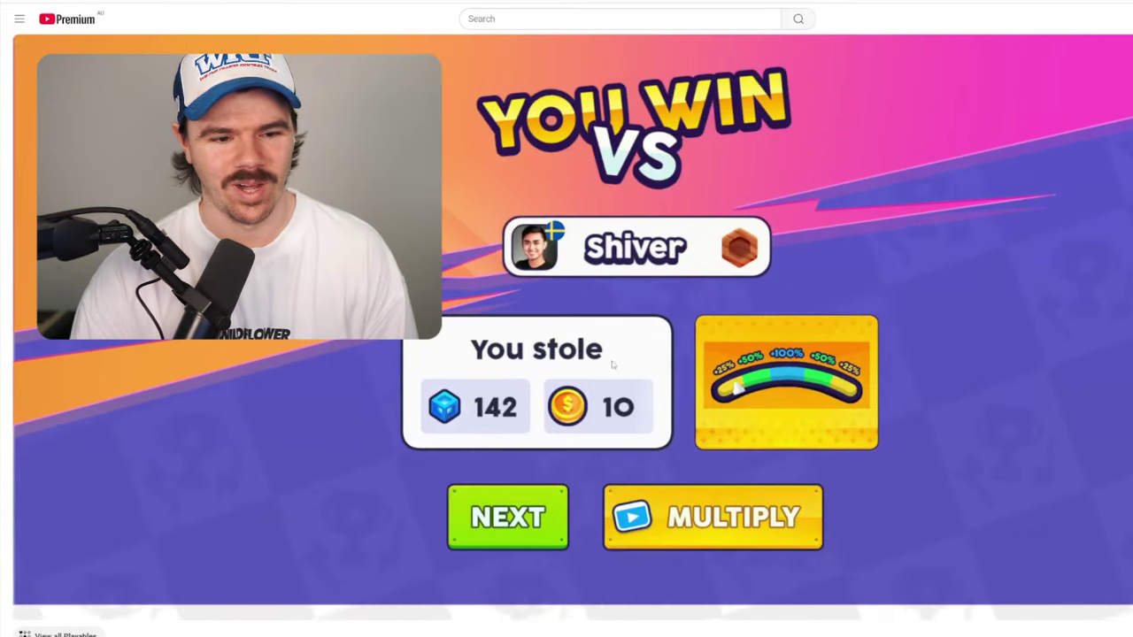
pyautogui.click(508, 517)
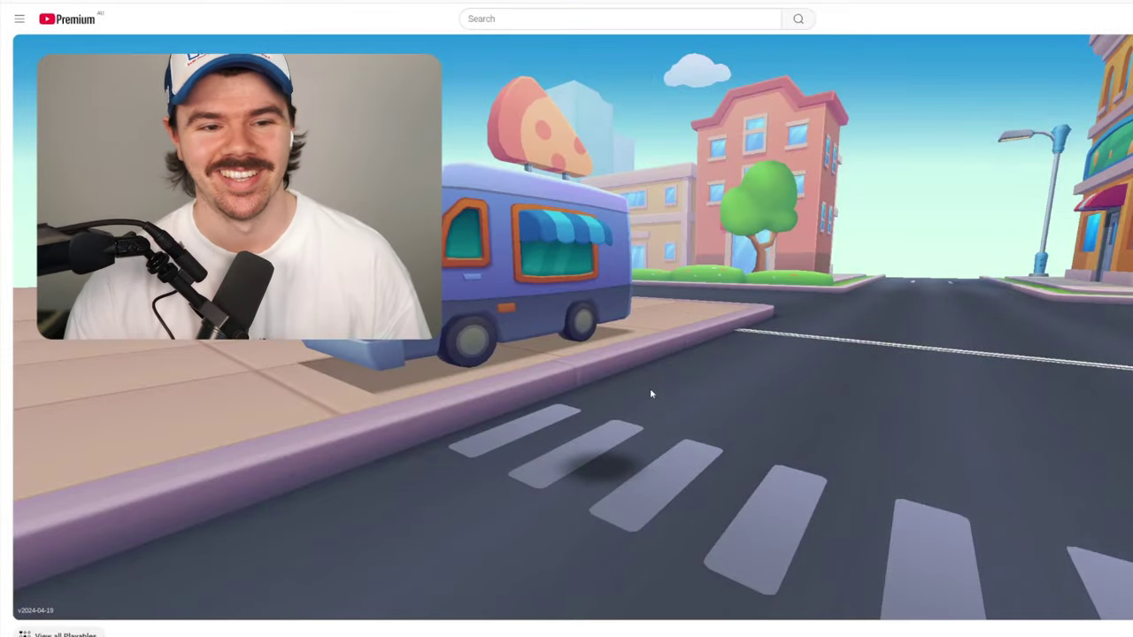
# Step: Start a Running Pet run and switch the cat between lanes to dodge trucks
pyautogui.click(649, 388)
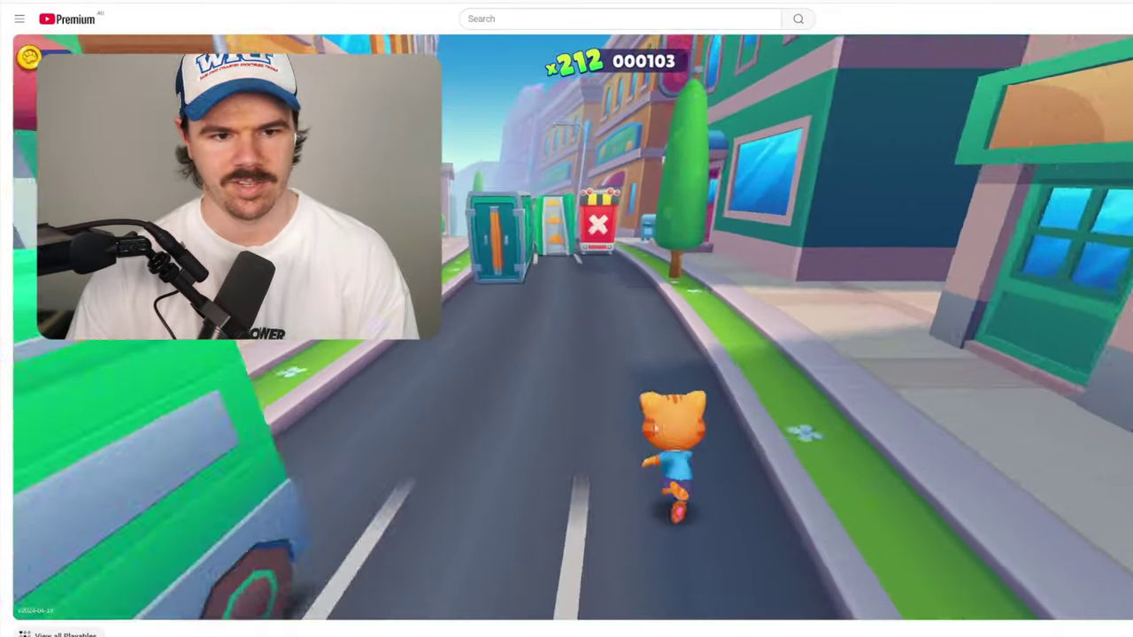
pyautogui.press('Left')
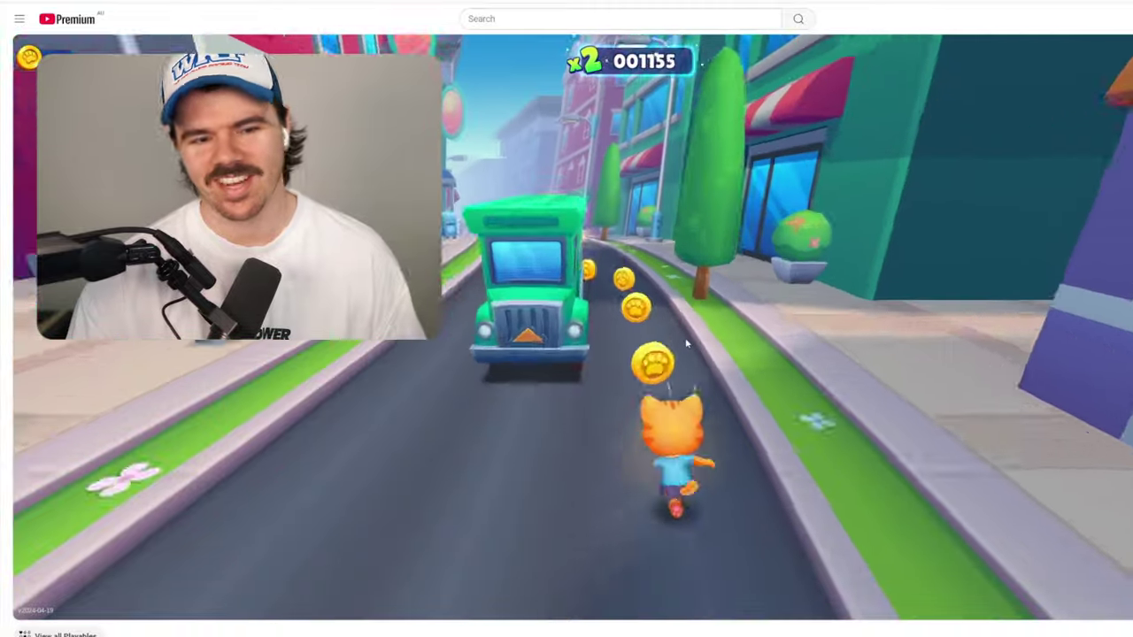
pyautogui.press('Left')
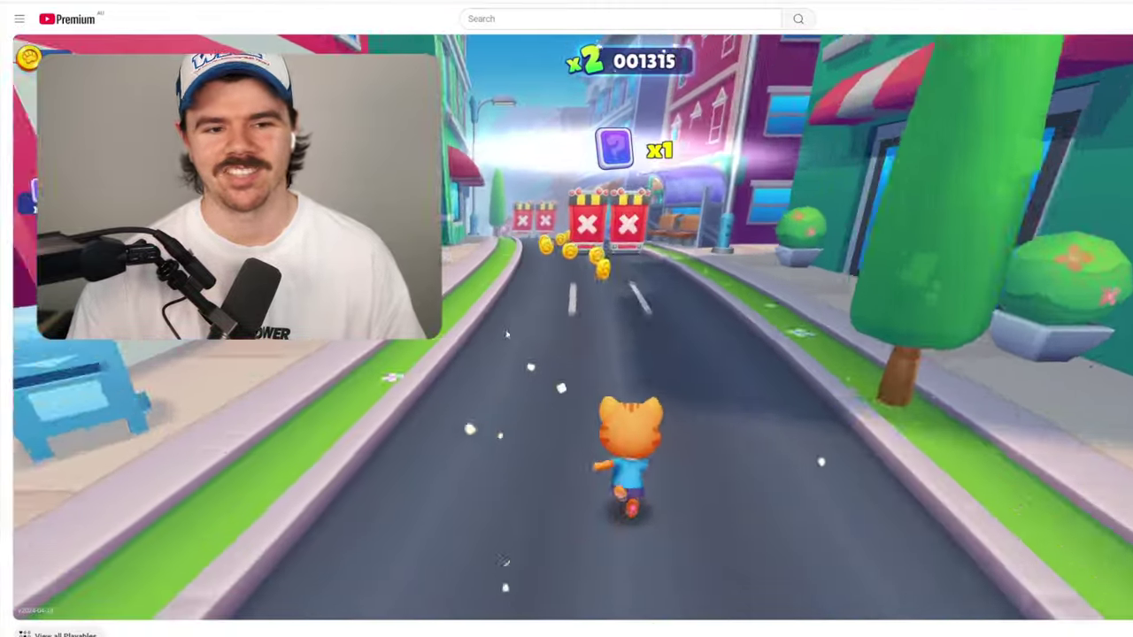
pyautogui.press('Left')
pyautogui.press('Right')
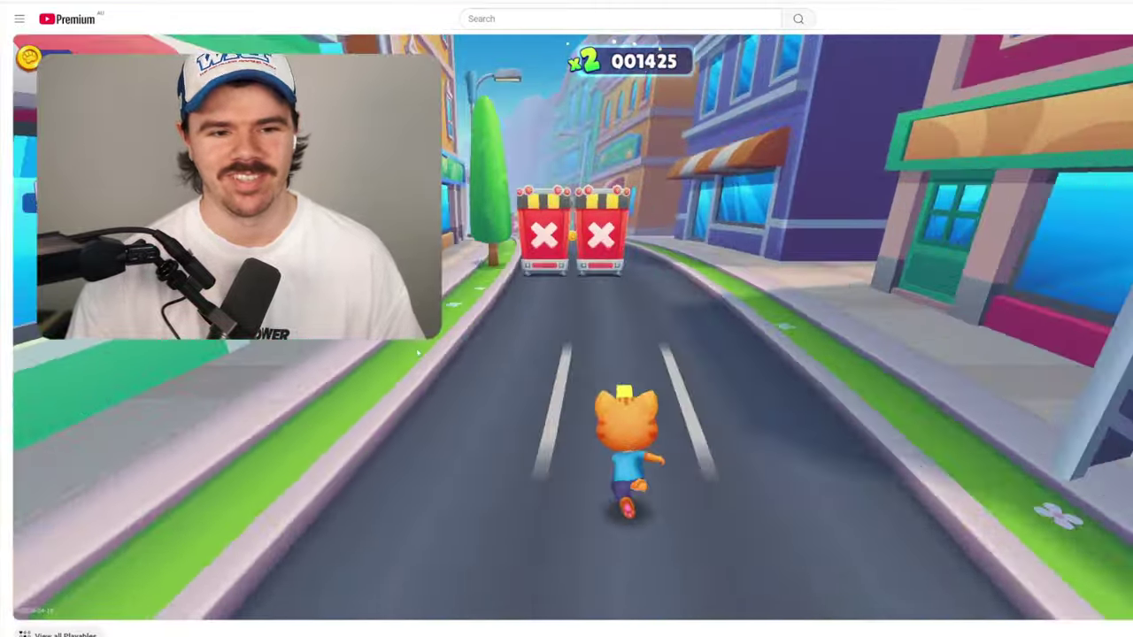
pyautogui.press('Right')
pyautogui.press('Left')
pyautogui.press('Left')
# Step: Keep dodging trucks, rolling under them and grabbing coins until the run passes 2,300 points
pyautogui.press('Right')
pyautogui.press('Right')
pyautogui.press('Left')
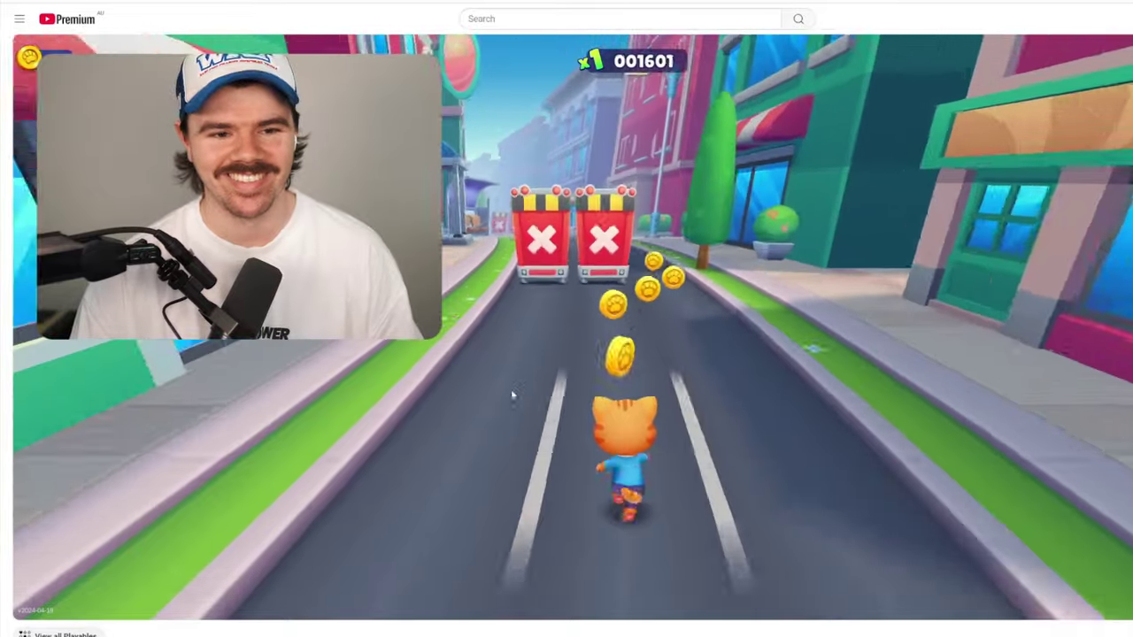
pyautogui.press('Right')
pyautogui.press('Left')
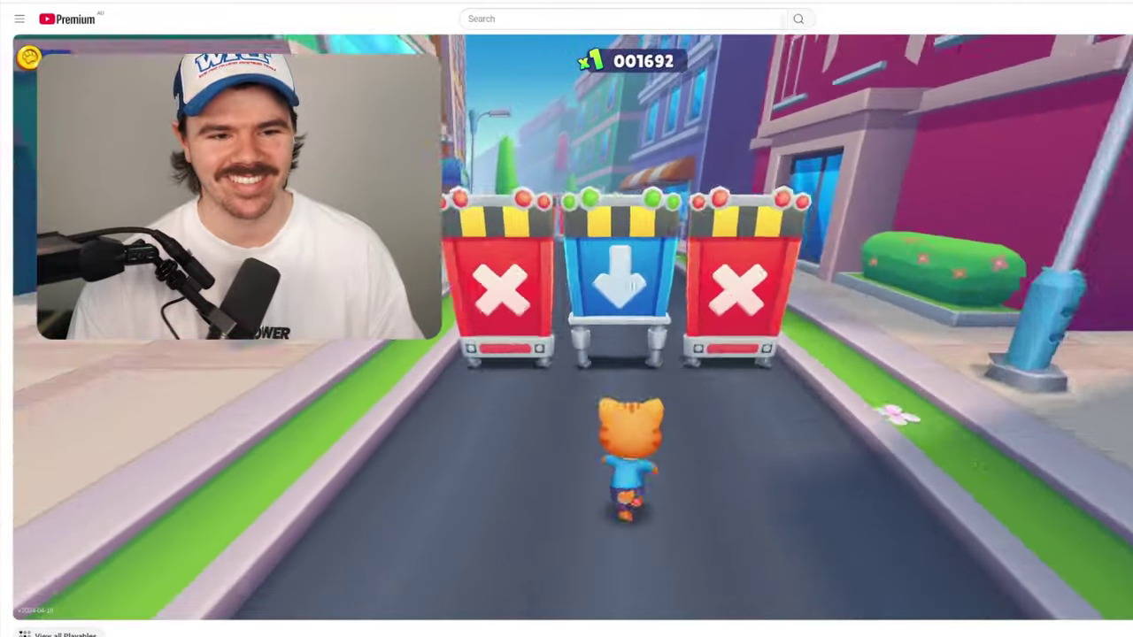
pyautogui.press('Down')
pyautogui.press('Right')
pyautogui.press('Down')
pyautogui.press('Left')
pyautogui.press('Left')
pyautogui.press('Down')
pyautogui.press('Right')
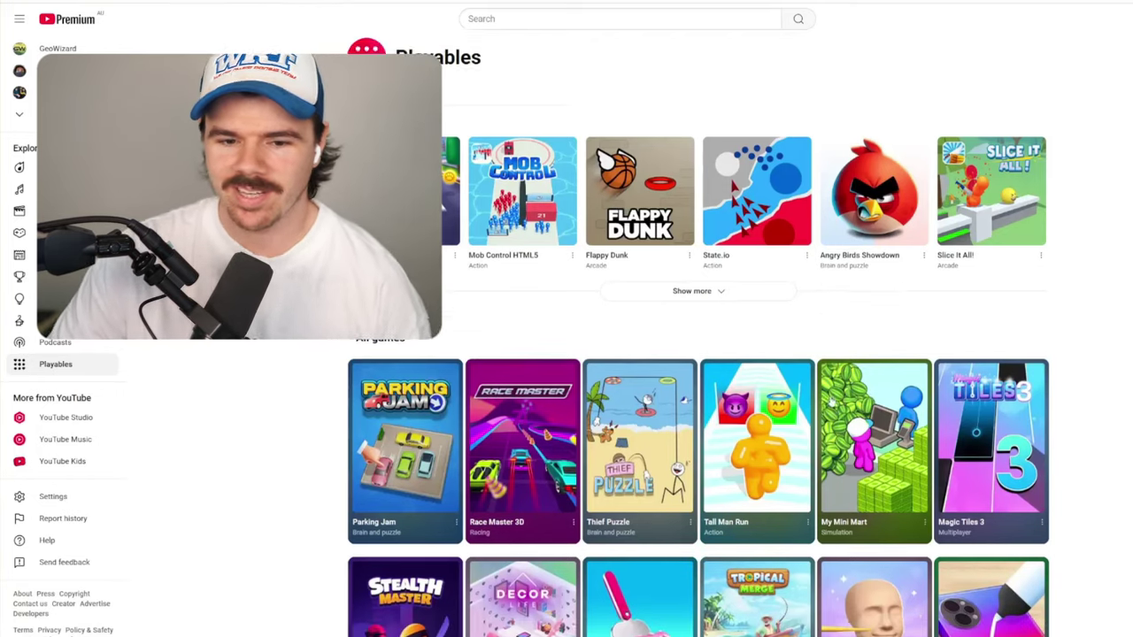
pyautogui.scroll(-3, 708, 398)
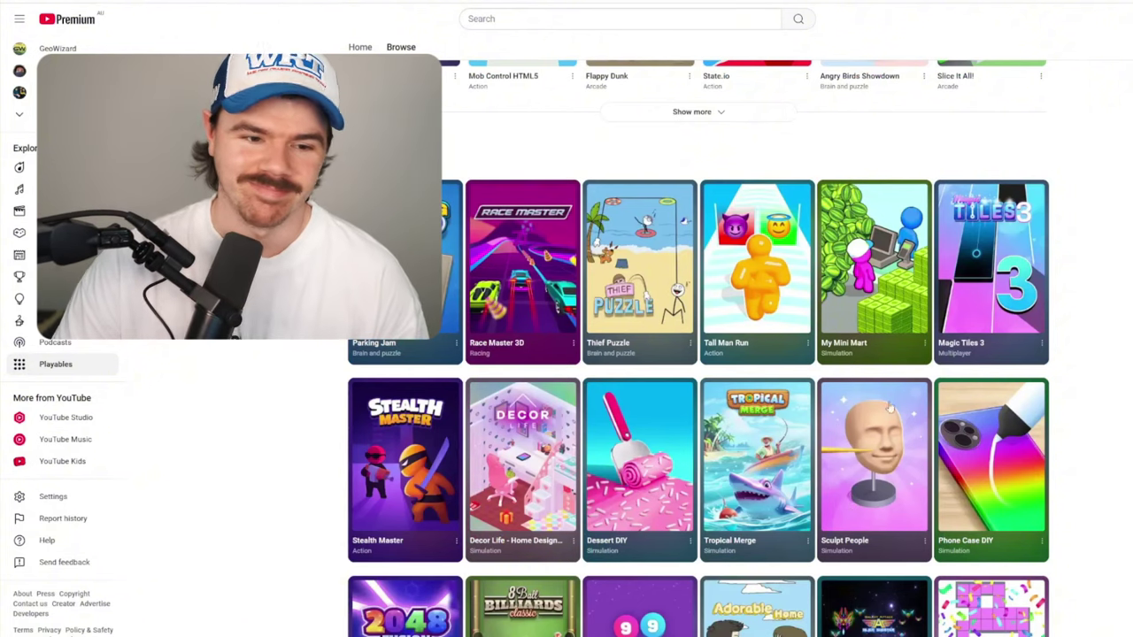
pyautogui.scroll(-5, 895, 431)
pyautogui.scroll(-5, 814, 336)
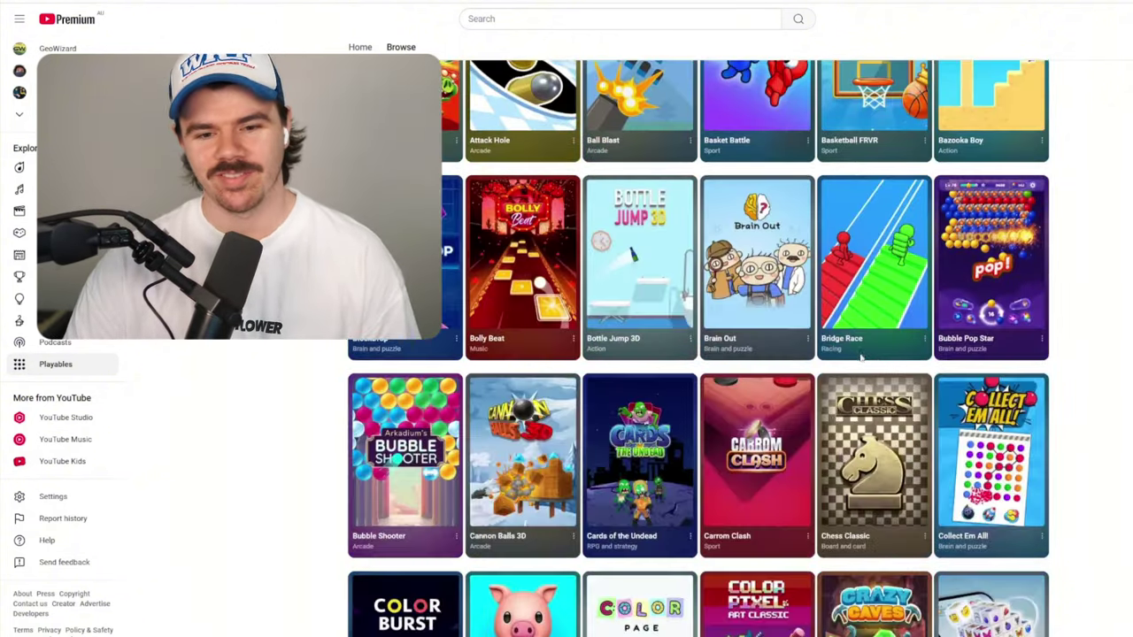
pyautogui.scroll(-3, 814, 336)
pyautogui.scroll(-3, 814, 337)
pyautogui.scroll(-3, 814, 336)
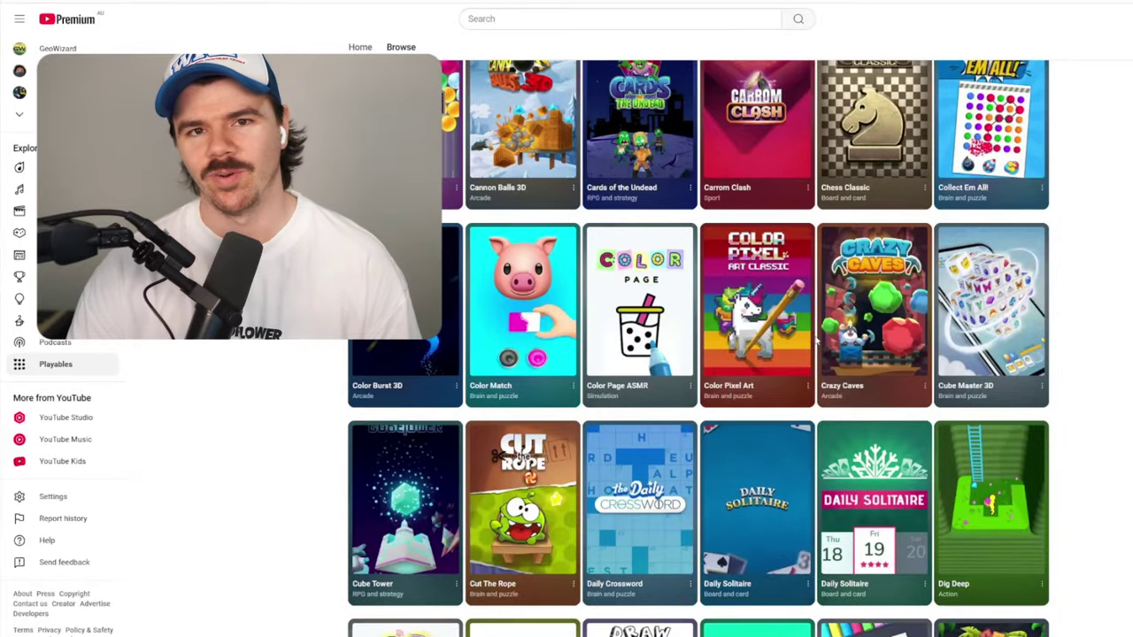
pyautogui.scroll(-2, 815, 341)
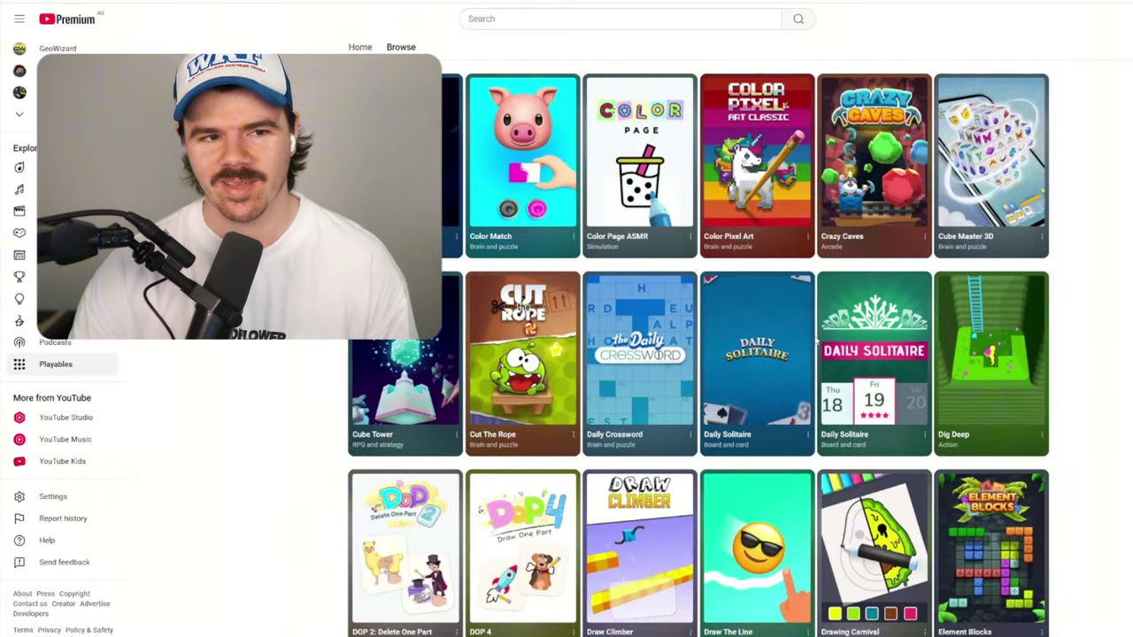
pyautogui.scroll(-2, 814, 341)
pyautogui.scroll(-10, 765, 361)
pyautogui.scroll(-5, 765, 362)
pyautogui.scroll(-4, 765, 361)
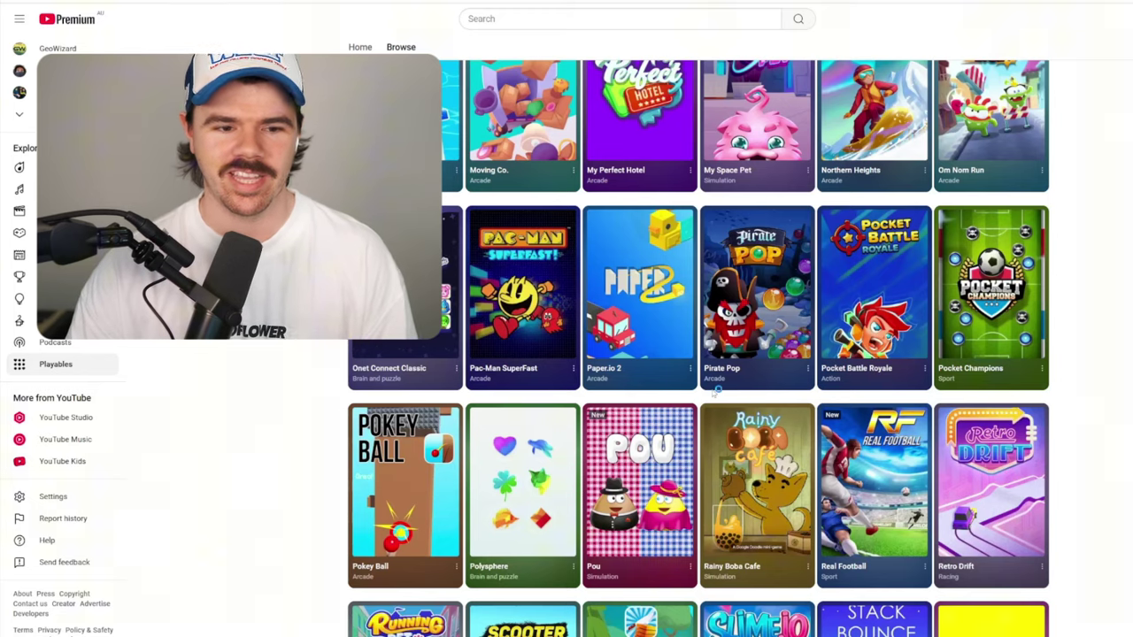
pyautogui.scroll(-4, 715, 393)
# Step: Launch Scooter Xtreme from its tile to begin the race
pyautogui.click(522, 491)
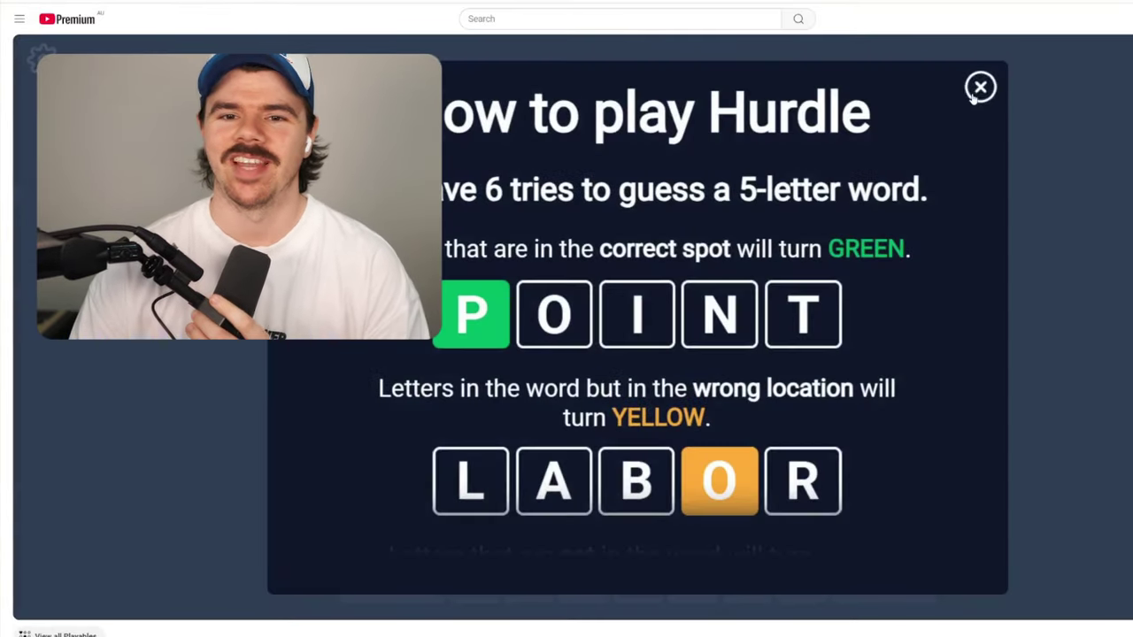
# Step: Dismiss the Hurdle rules and guess STUMP, BOING, BROAD, then the answer BROKE
pyautogui.click(980, 87)
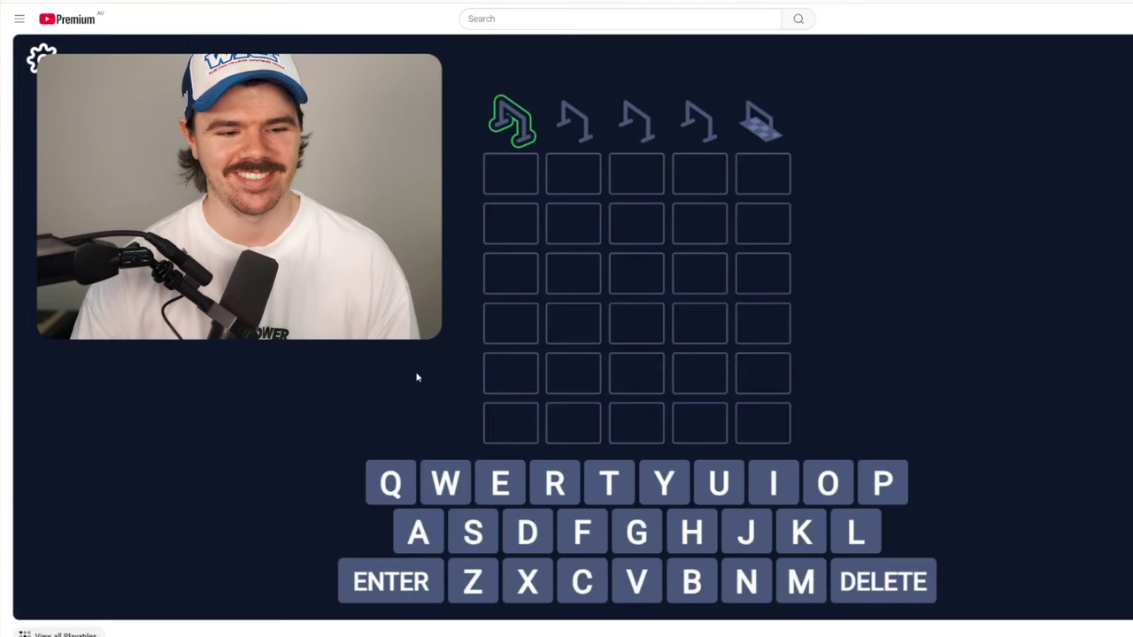
pyautogui.click(883, 484)
pyautogui.press('Return')
pyautogui.write('BOING')
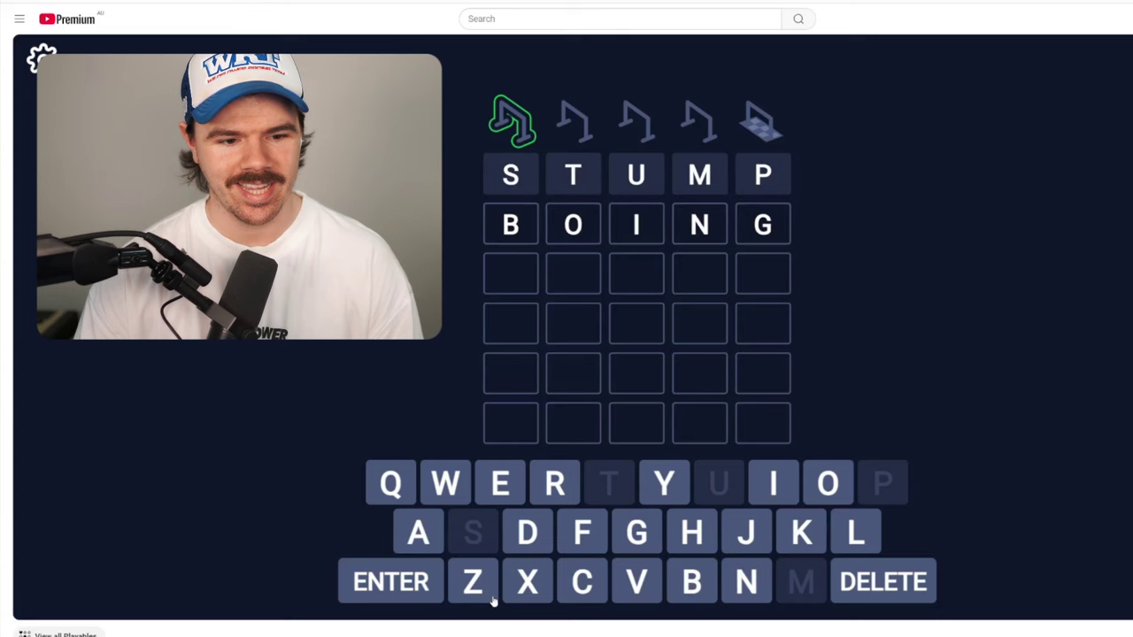
pyautogui.press('Return')
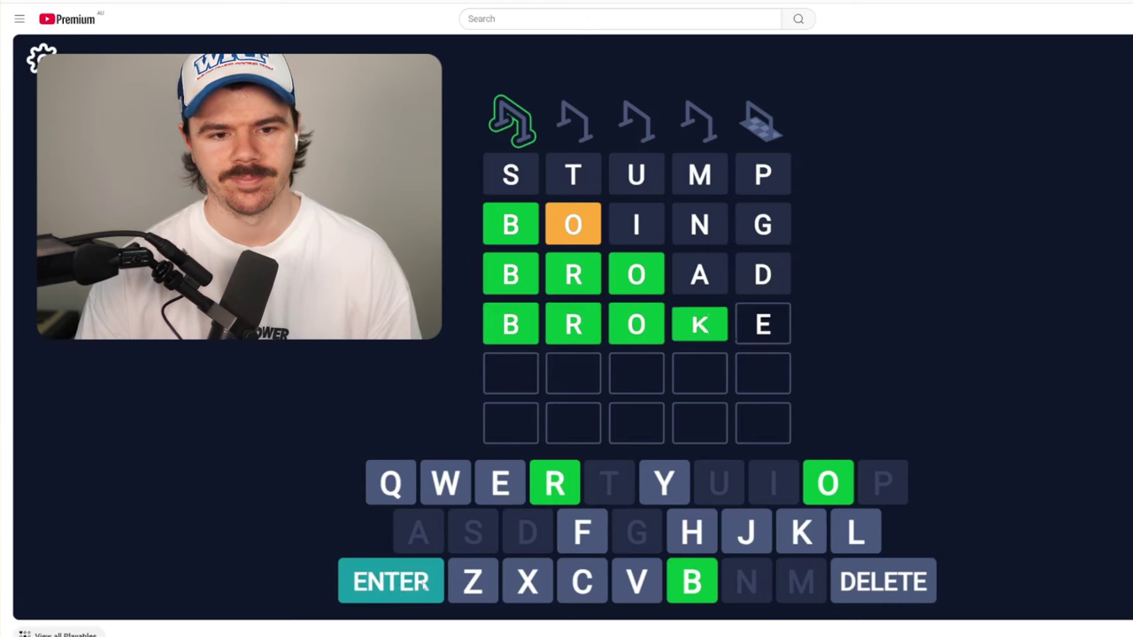
pyautogui.click(425, 585)
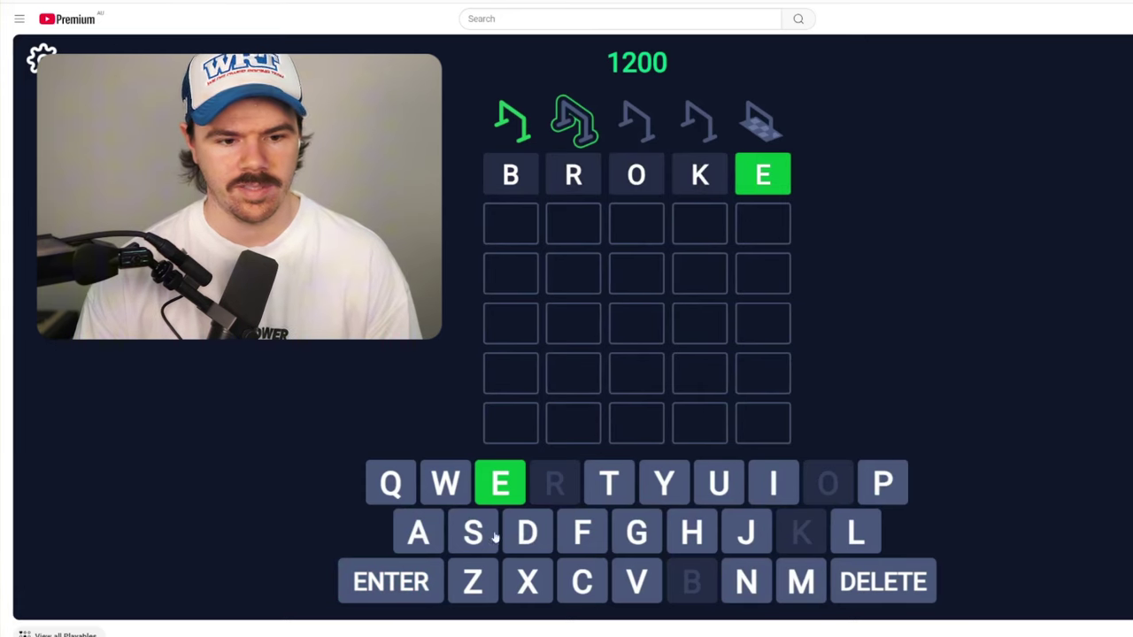
pyautogui.write('Shine')
# Step: Guess SHINE, FLUTE and TULLE, then the answer TUPLE for the second word
pyautogui.press('Return')
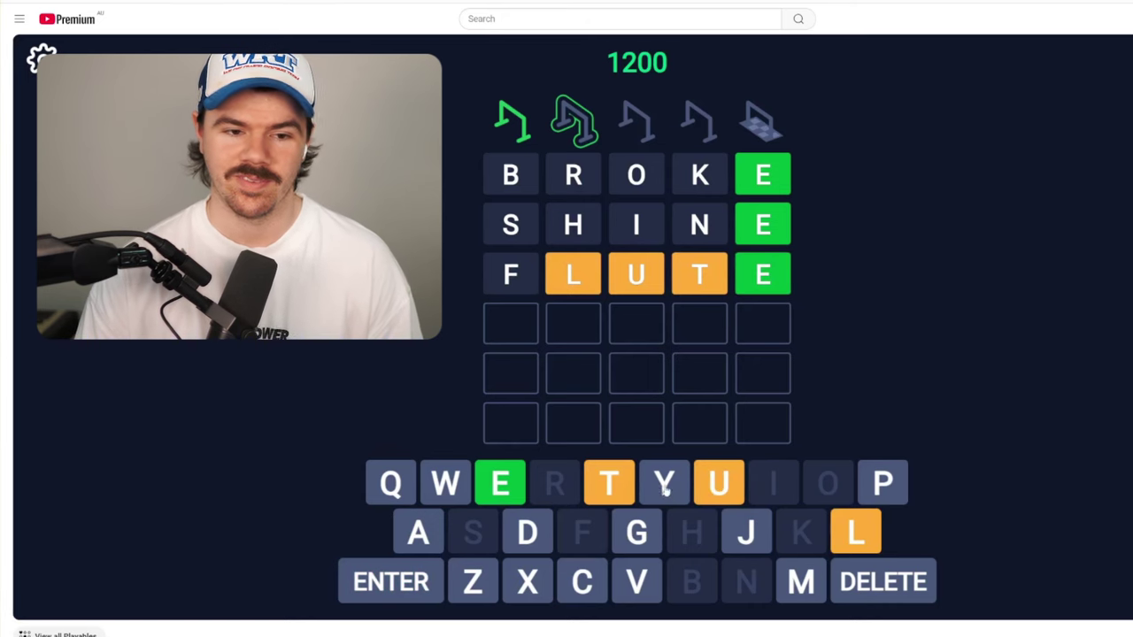
pyautogui.click(627, 482)
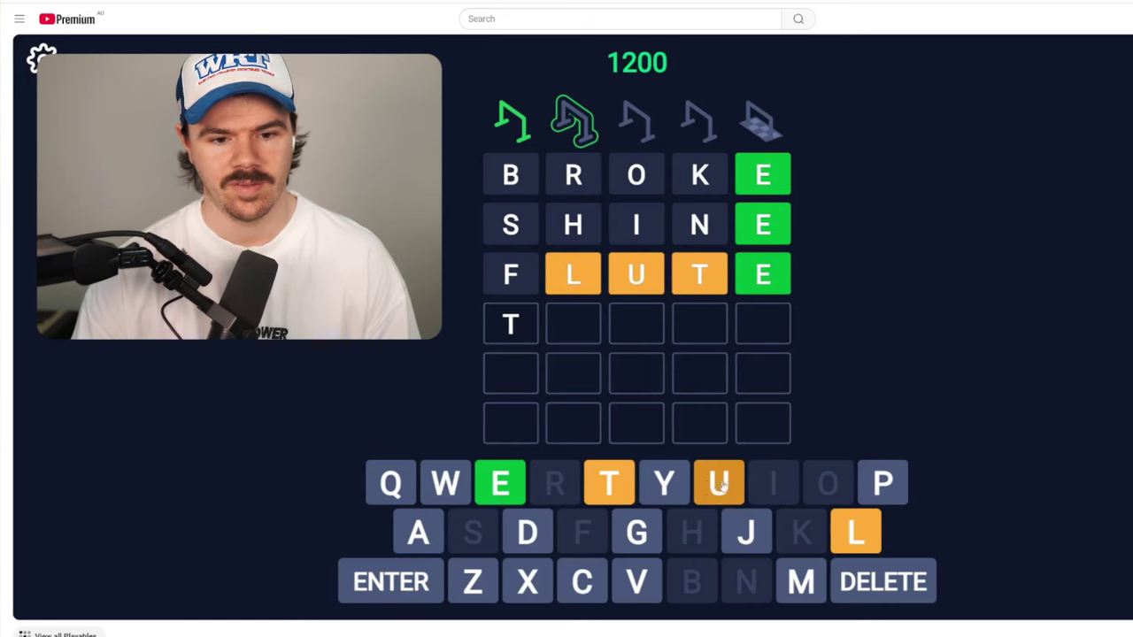
pyautogui.click(501, 482)
pyautogui.click(391, 582)
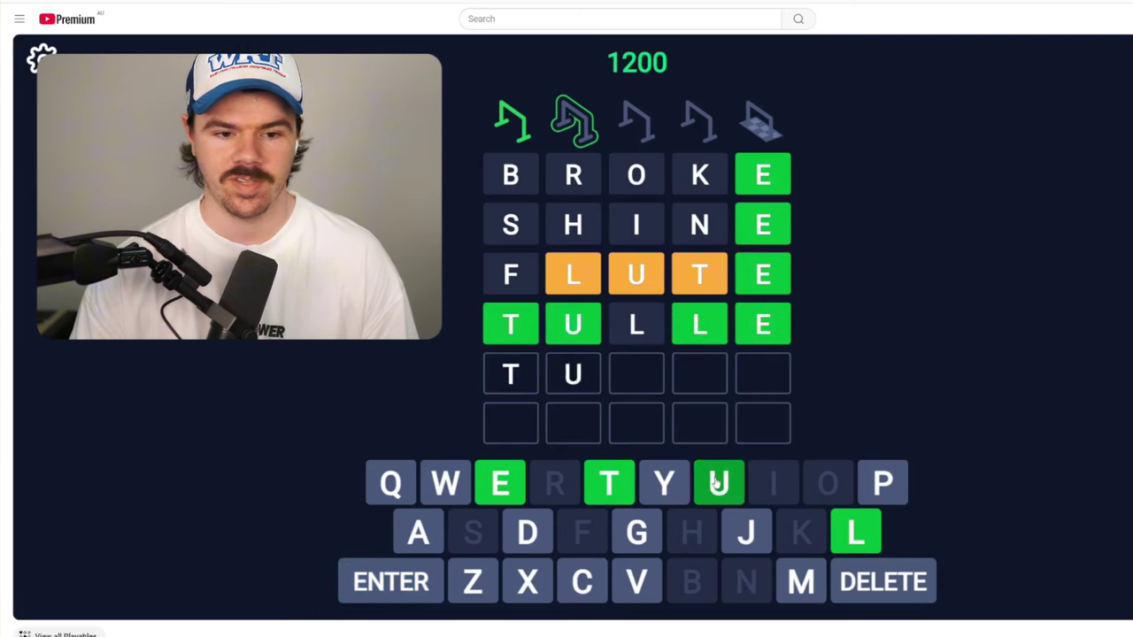
pyautogui.click(407, 579)
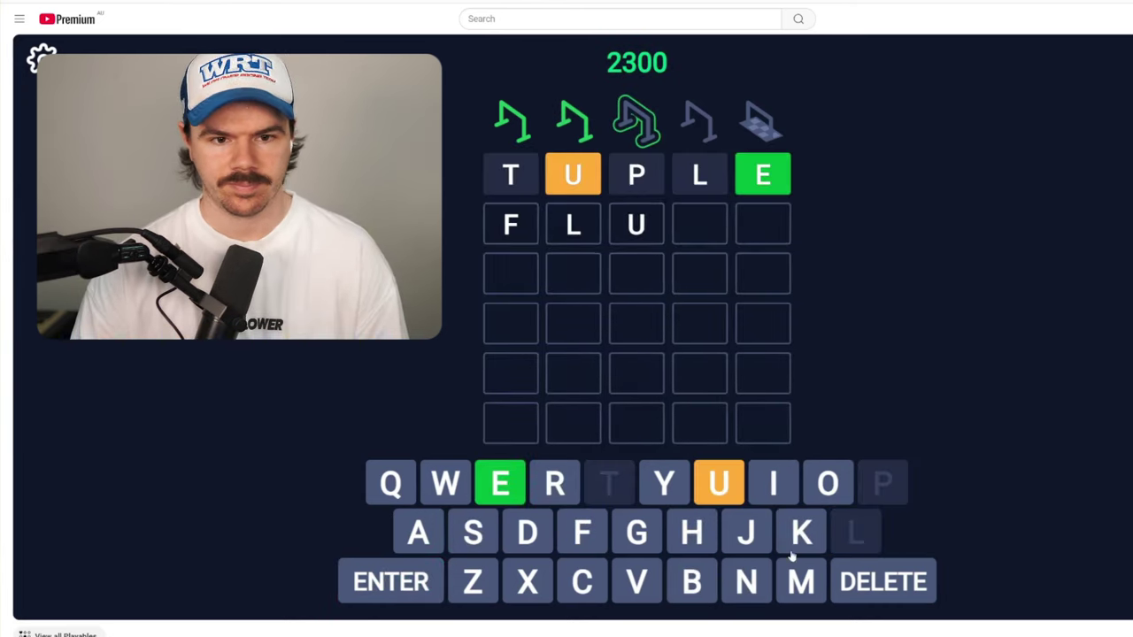
# Step: Guess FLUME, DRONE, SHINY, GECKO and finally GAUGE, then move to the next puzzle
pyautogui.click(520, 493)
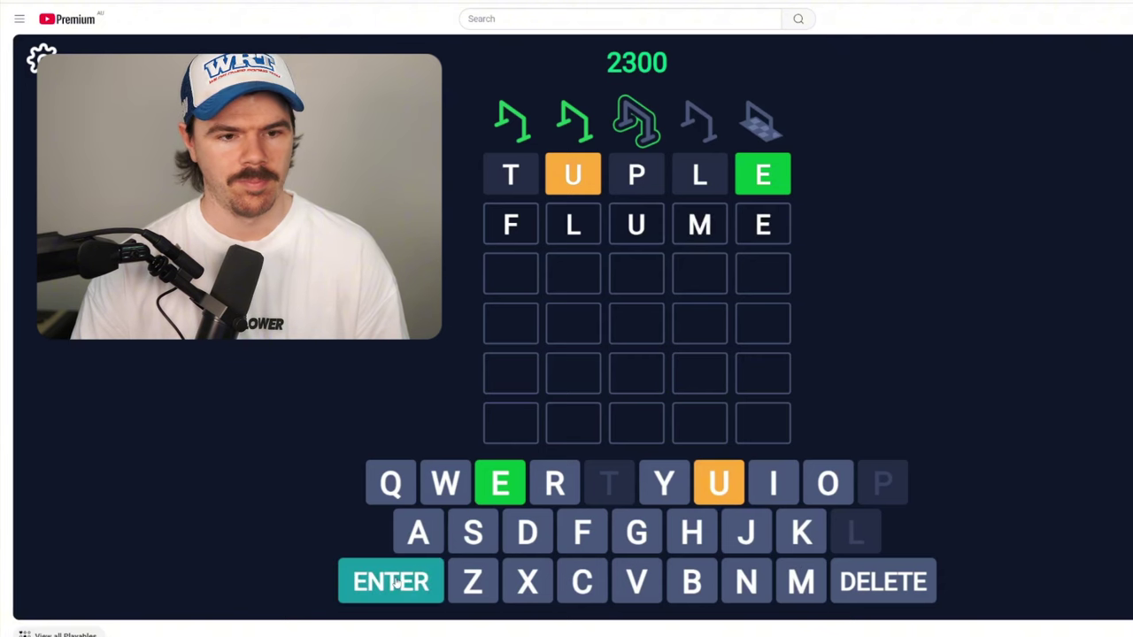
pyautogui.click(394, 581)
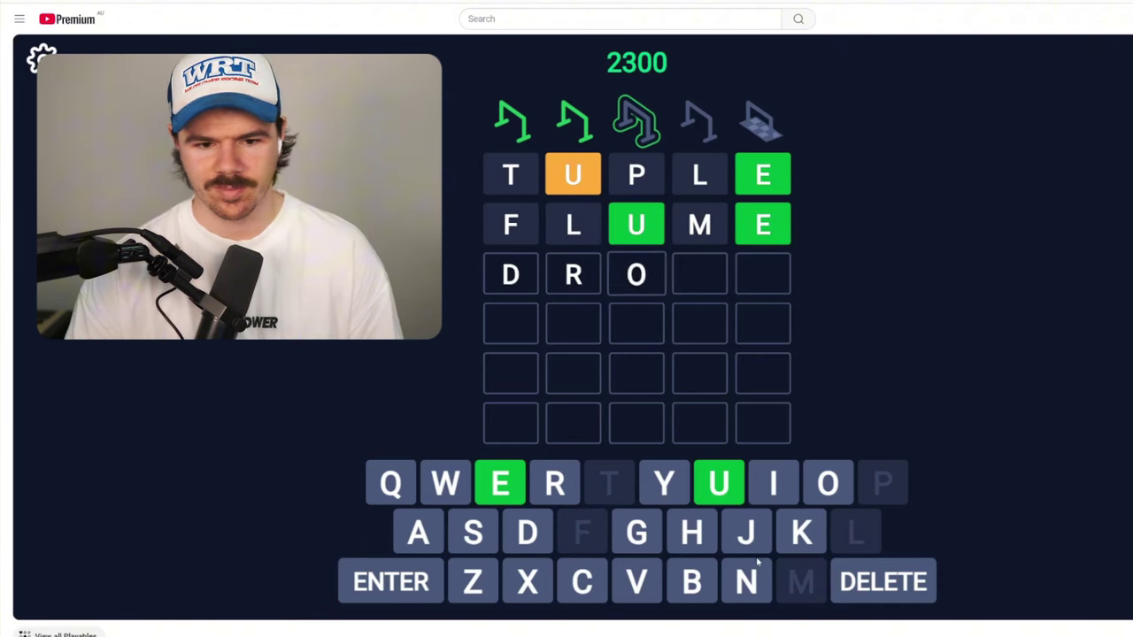
pyautogui.click(500, 484)
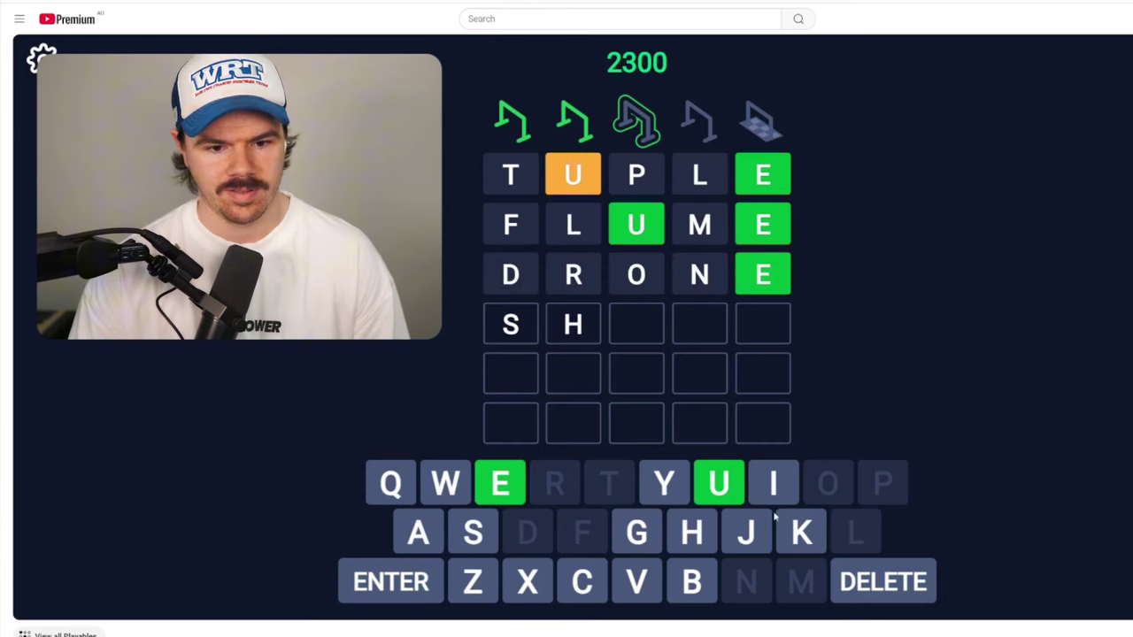
pyautogui.click(390, 581)
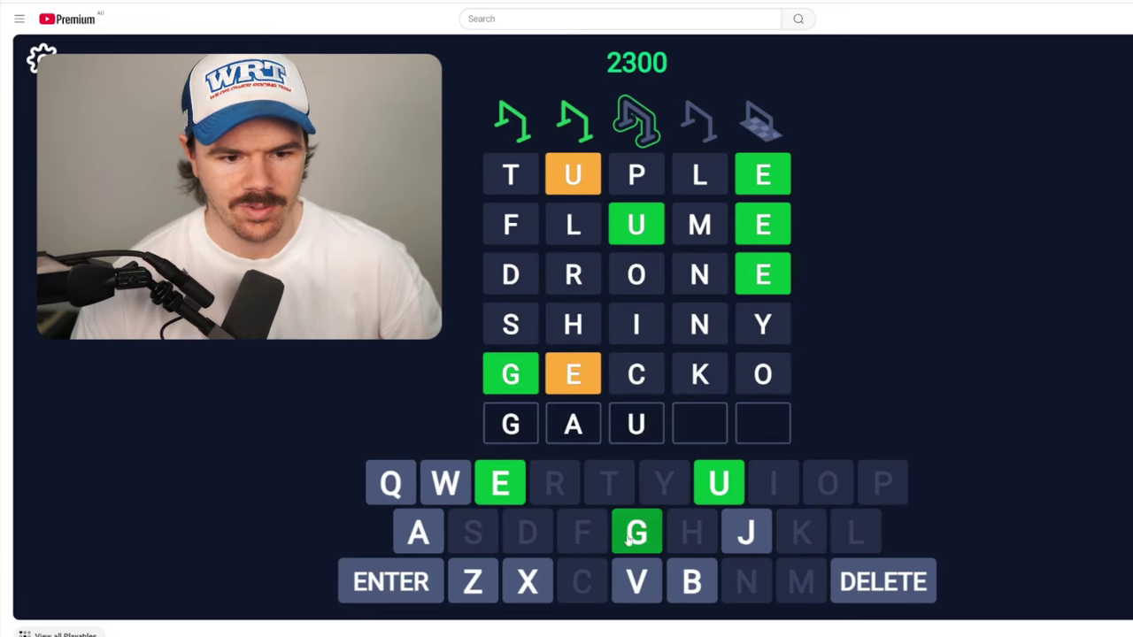
pyautogui.click(637, 532)
pyautogui.click(500, 482)
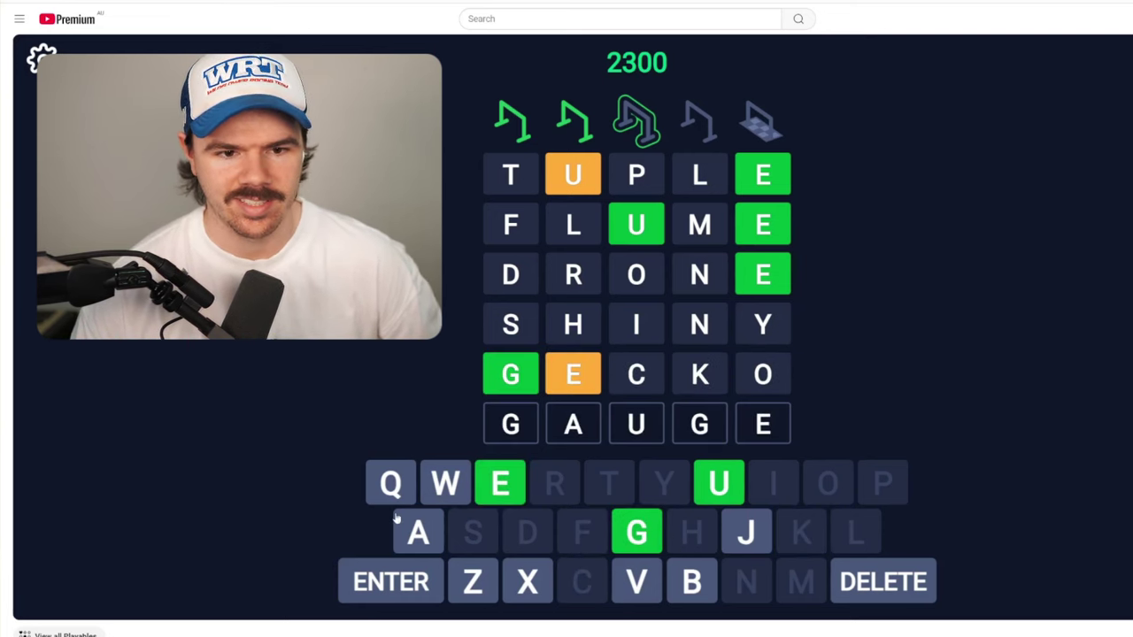
pyautogui.click(376, 583)
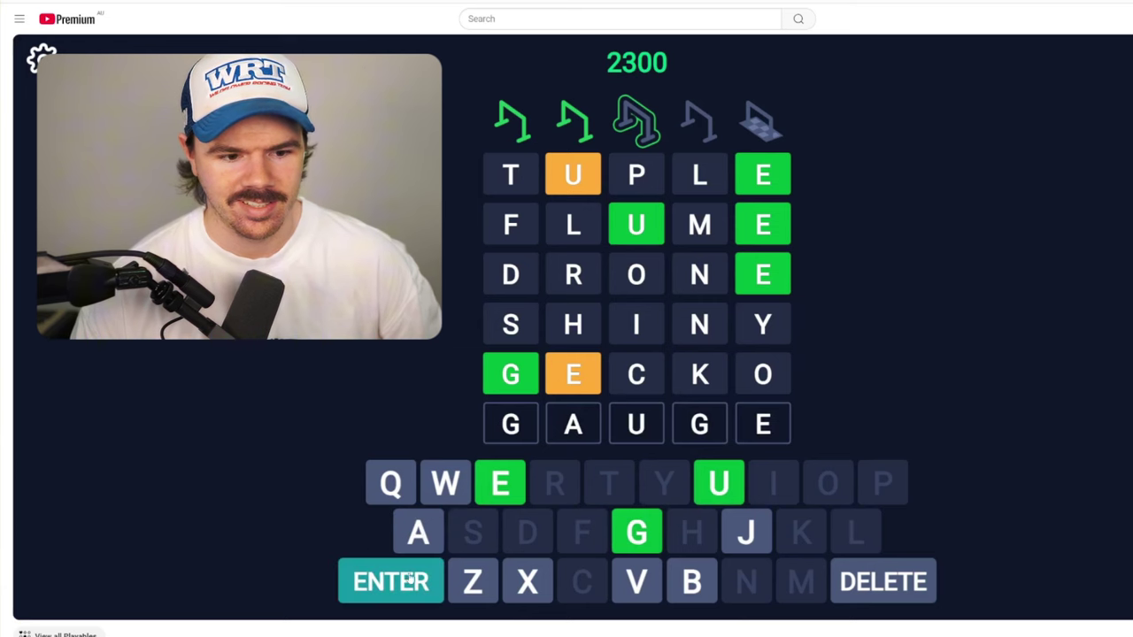
pyautogui.click(409, 580)
pyautogui.write('GOATS')
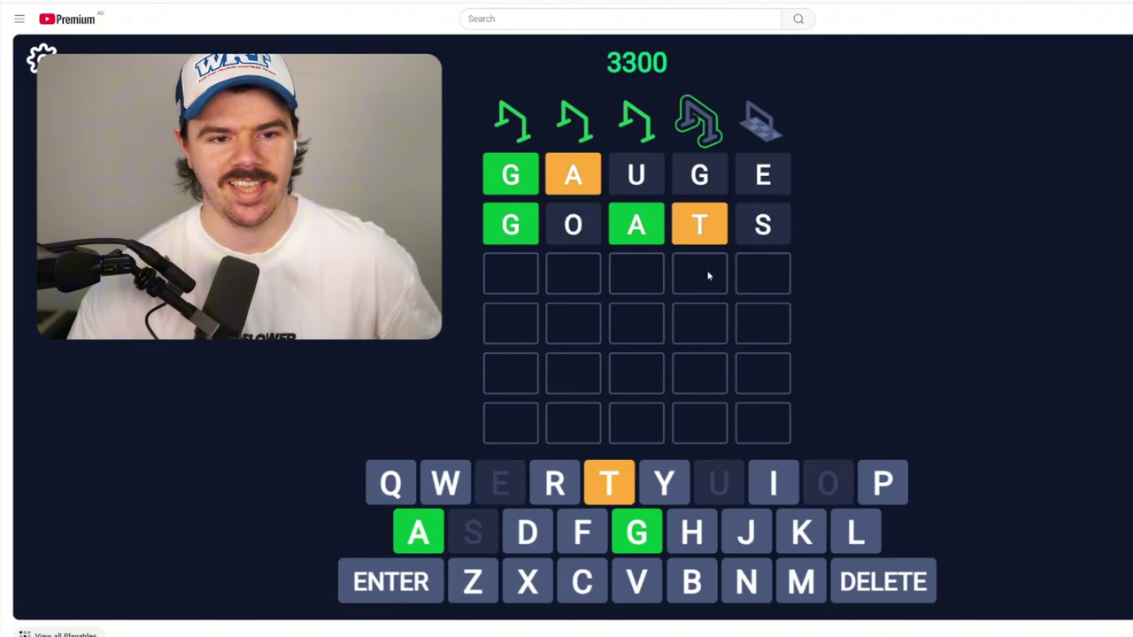
pyautogui.write('grant')
# Step: Submit GRANT for the fourth word and THIGH to solve the final word
pyautogui.press('Return')
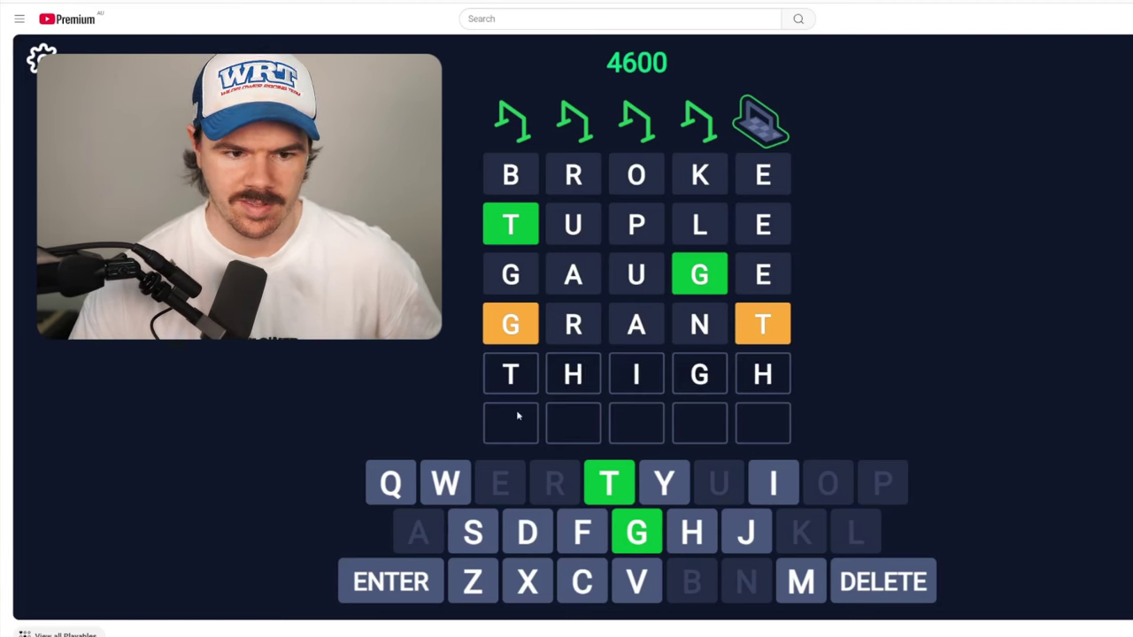
pyautogui.click(402, 584)
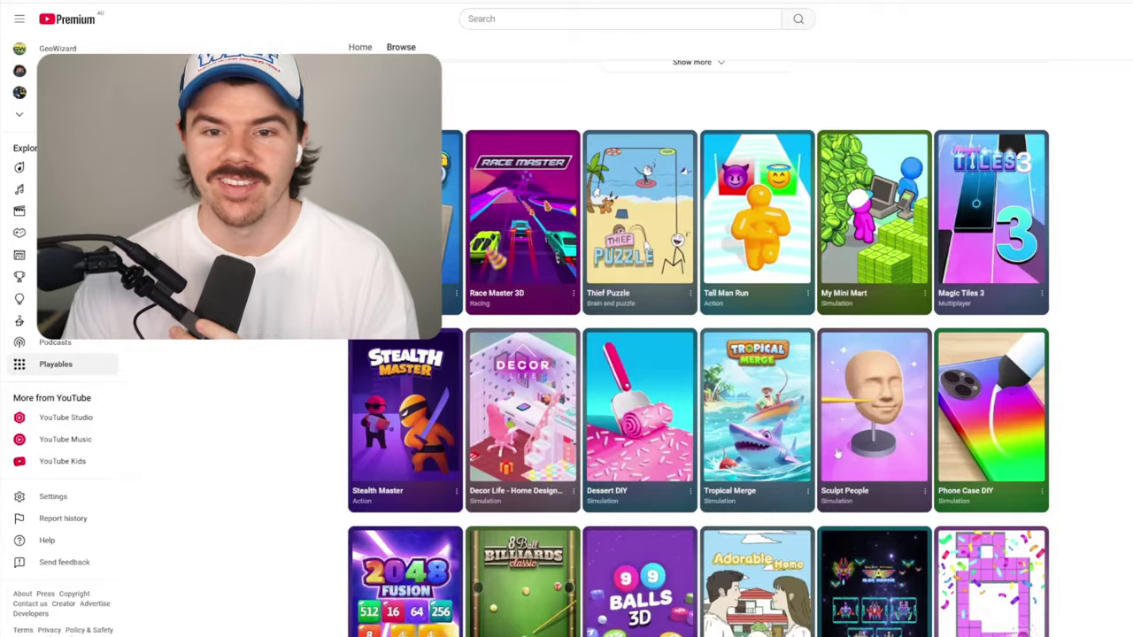
pyautogui.scroll(-5, 699, 354)
pyautogui.scroll(-5, 699, 354)
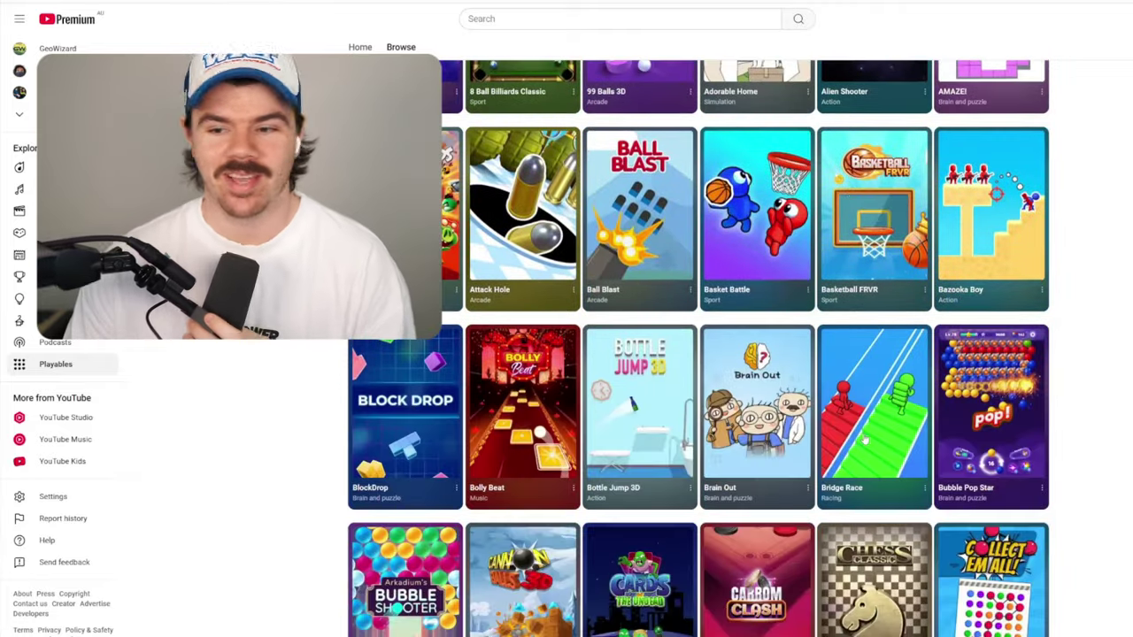
pyautogui.scroll(-4, 866, 438)
pyautogui.scroll(-4, 866, 438)
pyautogui.scroll(-3, 885, 438)
pyautogui.scroll(-2, 920, 440)
pyautogui.scroll(4, 921, 440)
pyautogui.scroll(4, 921, 440)
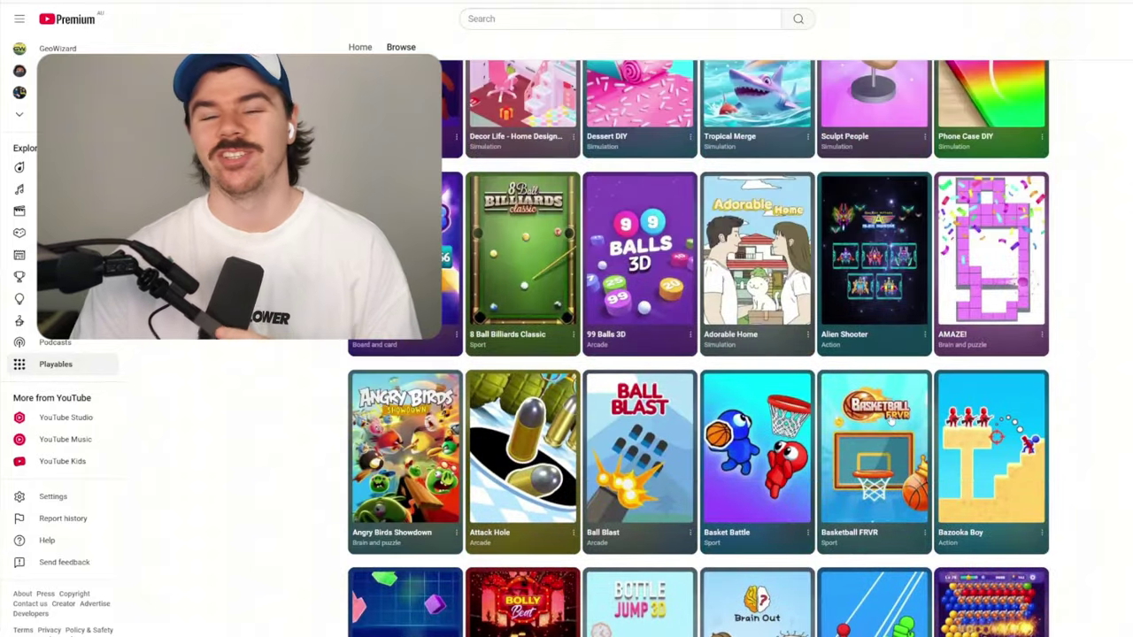